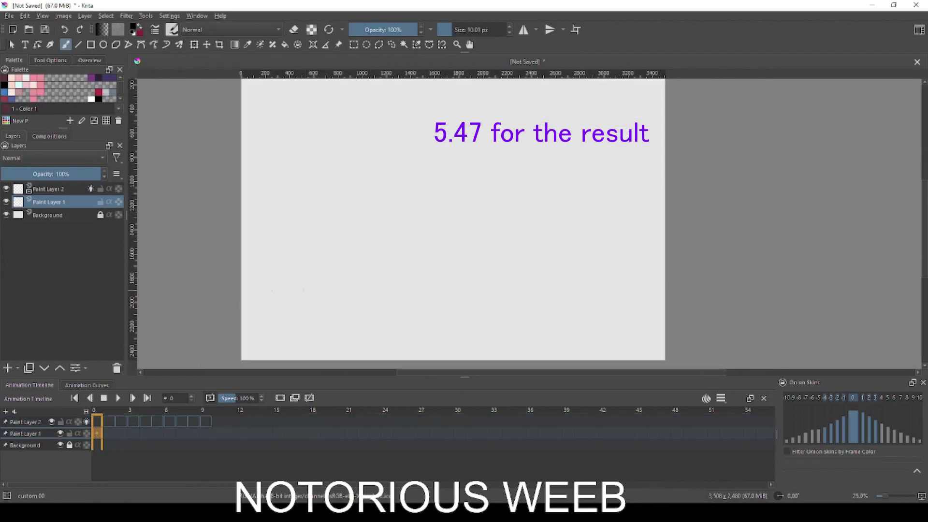
- Select the Pencil-1 Hard brush from the pop-up palette
scroll(386, 317, up, 1)
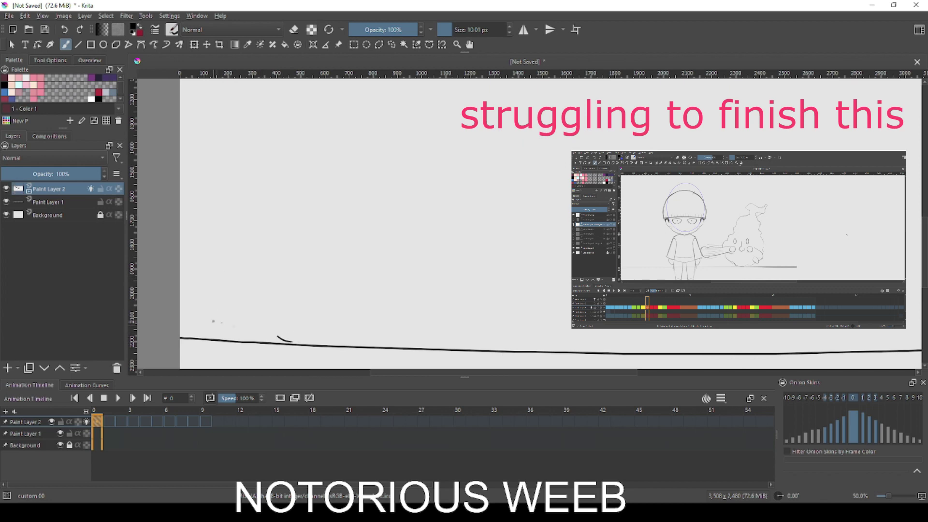
right_click(264, 338)
click(270, 316)
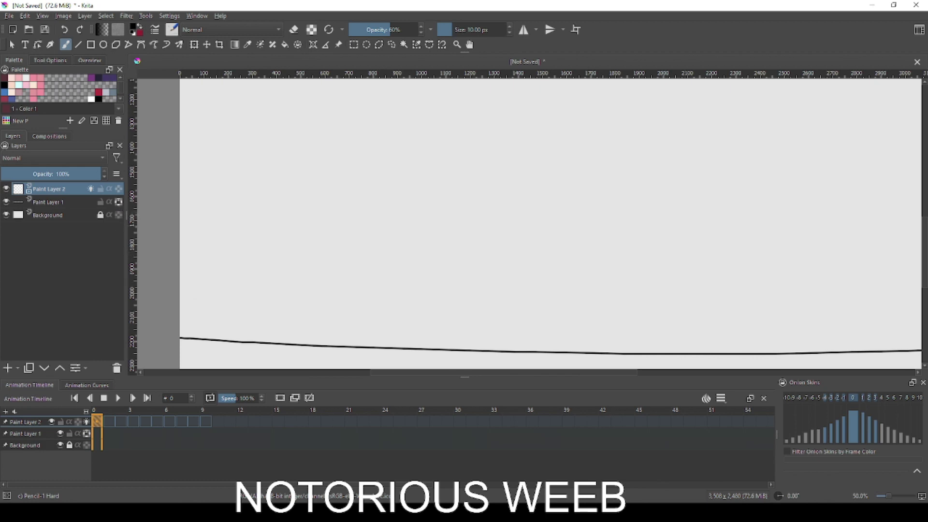
- Repaint the ground line on Paint Layer 1 with a large blue brush, then reselect Paint Layer 2
click(97, 201)
right_click(331, 183)
click(393, 161)
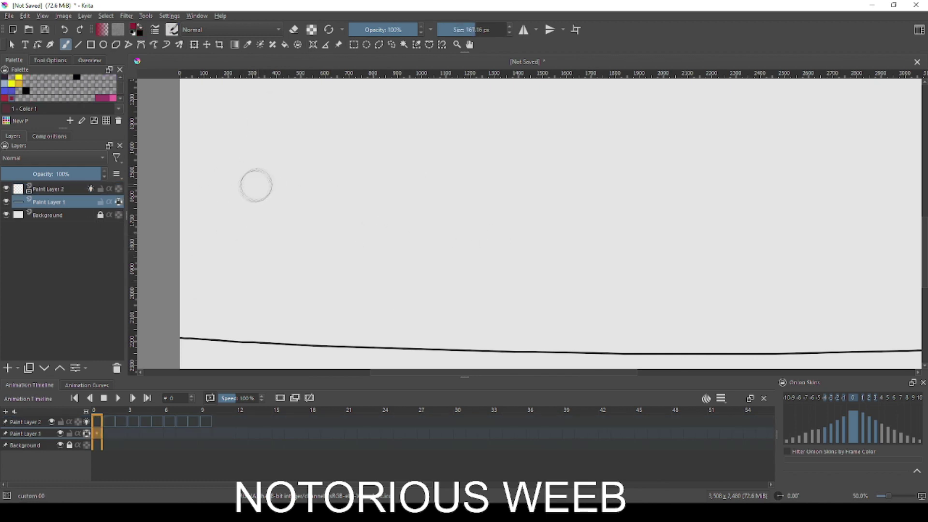
drag(188, 339, 921, 350)
click(48, 189)
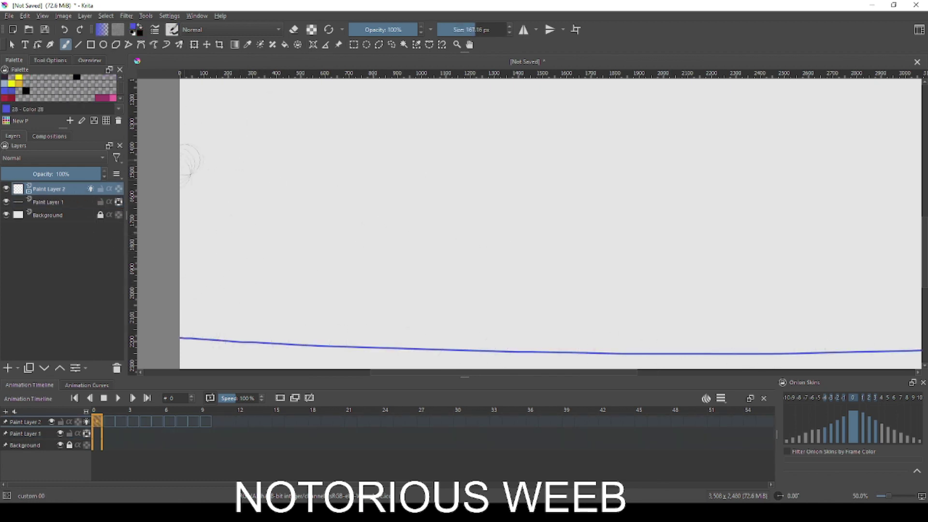
right_click(240, 181)
click(319, 207)
- Sketch the eared creature sitting on the ground line in frame 0
mouse_move(277, 335)
mouse_down()
mouse_move(288, 341)
mouse_move(232, 338)
mouse_move(283, 334)
mouse_move(286, 278)
mouse_up()
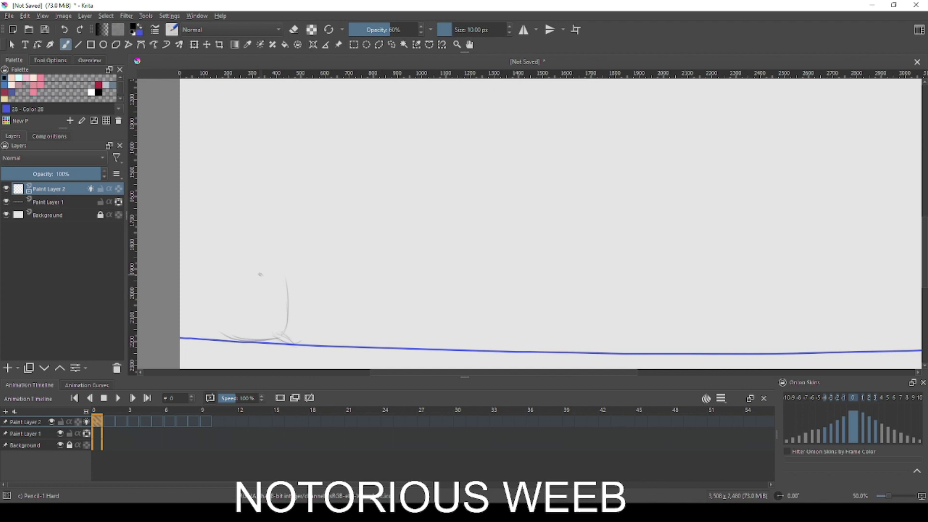
drag(221, 342, 244, 275)
key(ctrl+z)
key(ctrl+z)
mouse_move(215, 333)
mouse_down()
mouse_move(232, 266)
mouse_move(225, 231)
mouse_move(278, 252)
mouse_move(302, 239)
mouse_move(289, 261)
mouse_up()
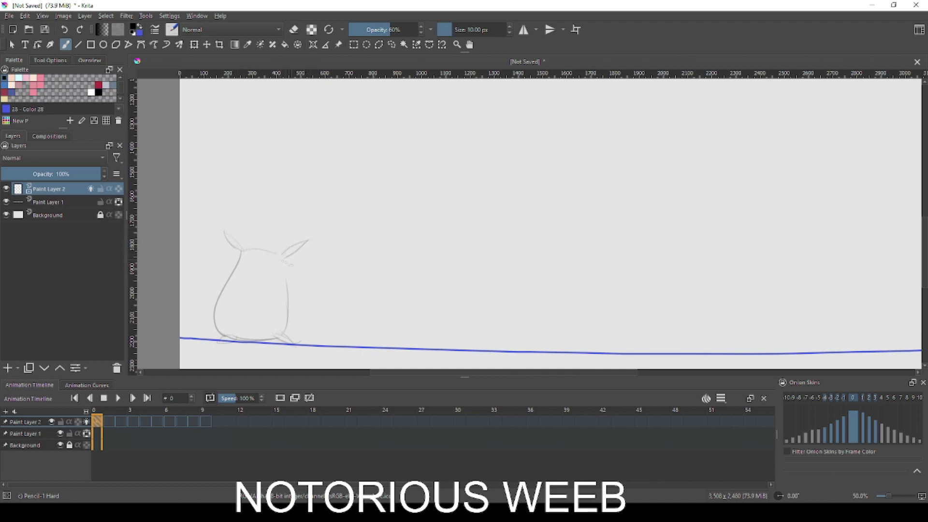
- Draw the creature's crouching start pose with body, arm and face on frame 1
key(period)
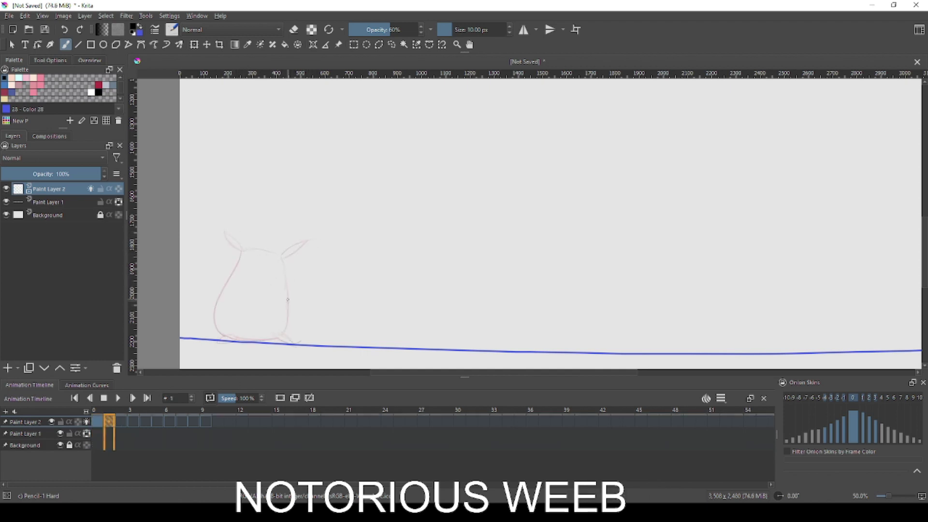
drag(289, 326, 268, 341)
drag(291, 293, 288, 330)
drag(254, 297, 309, 286)
mouse_move(228, 333)
mouse_down()
mouse_move(231, 288)
mouse_move(309, 248)
mouse_up()
mouse_move(246, 320)
mouse_down()
mouse_move(231, 334)
mouse_move(283, 340)
mouse_up()
key(ctrl+z)
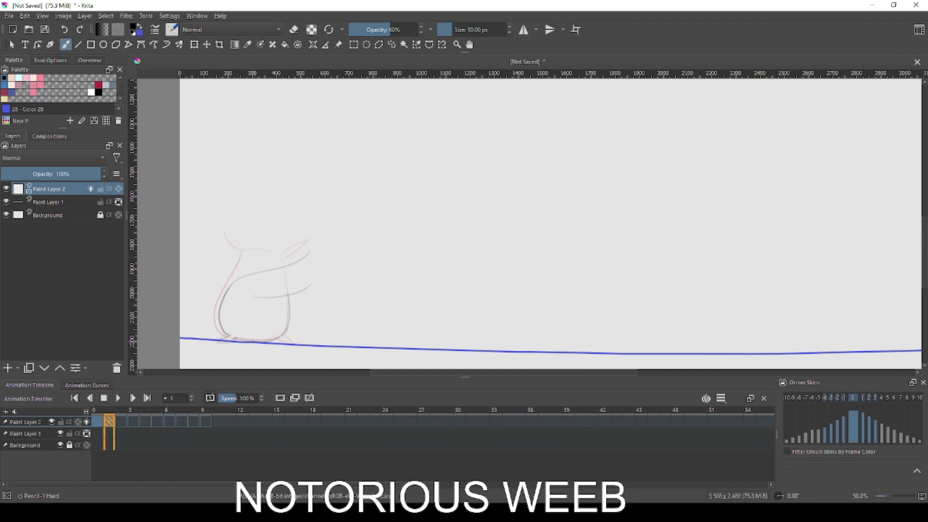
drag(292, 275, 307, 288)
mouse_move(313, 260)
mouse_down()
mouse_move(316, 280)
mouse_move(291, 299)
mouse_up()
- Sketch the deeper crouched body on frame 2, redrawing the arcs over its top
key(period)
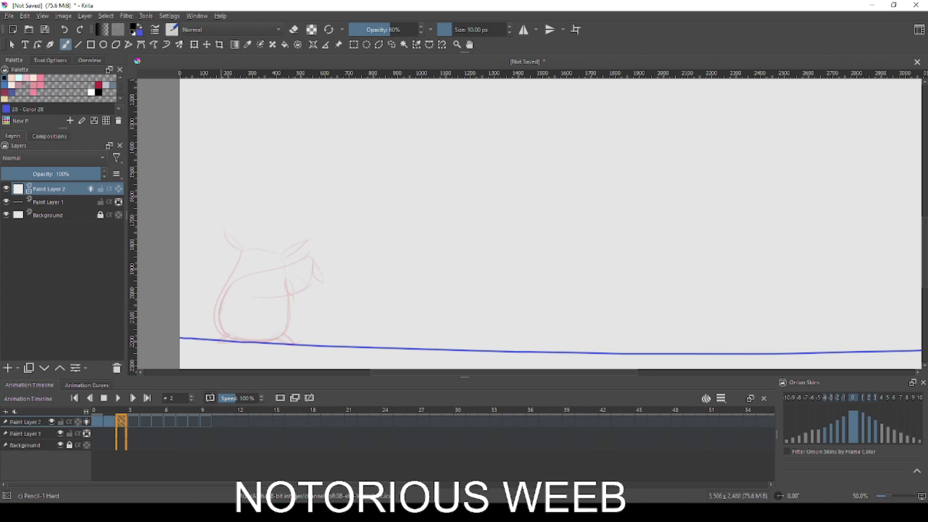
drag(223, 332, 289, 322)
drag(257, 296, 309, 321)
key(ctrl+z)
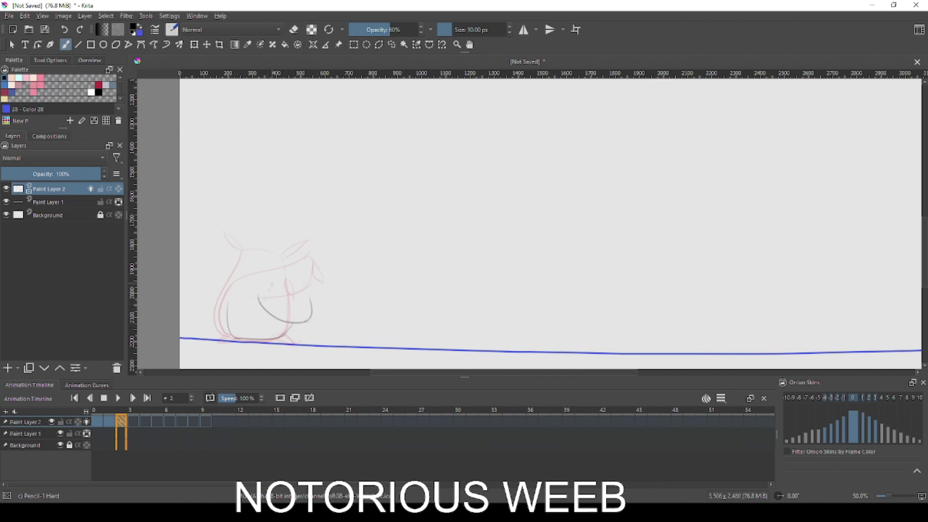
drag(227, 302, 223, 338)
drag(220, 304, 291, 275)
key(ctrl+z)
drag(221, 306, 308, 286)
mouse_move(276, 320)
mouse_down()
mouse_move(269, 333)
mouse_move(306, 336)
mouse_up()
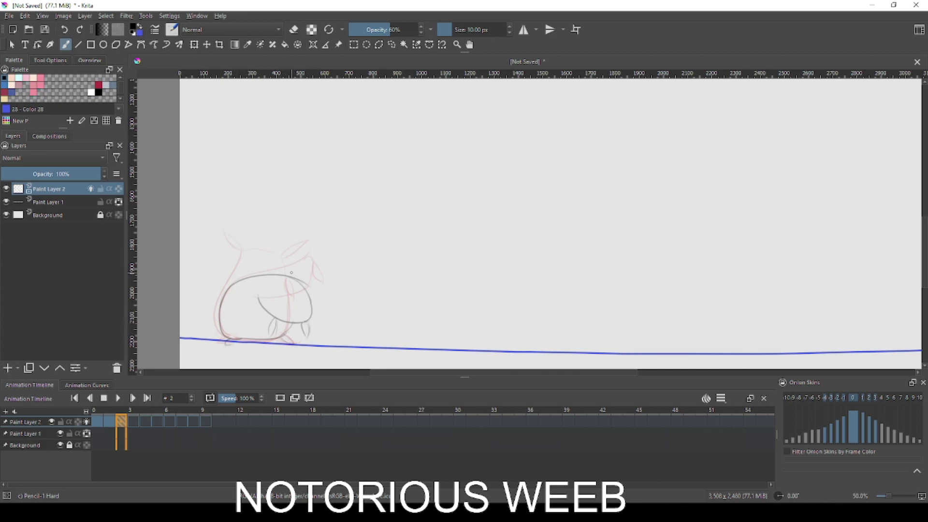
- Draw the head rising diagonally on frame 3 as the leap begins
key(Right)
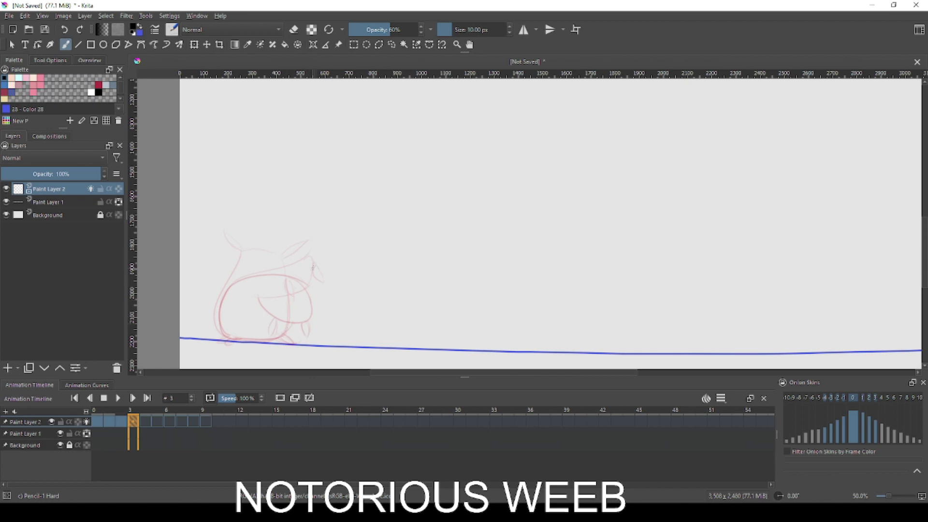
mouse_move(316, 263)
mouse_down()
mouse_move(344, 224)
mouse_move(345, 213)
mouse_move(326, 208)
mouse_up()
key(ctrl+z)
drag(313, 265, 275, 234)
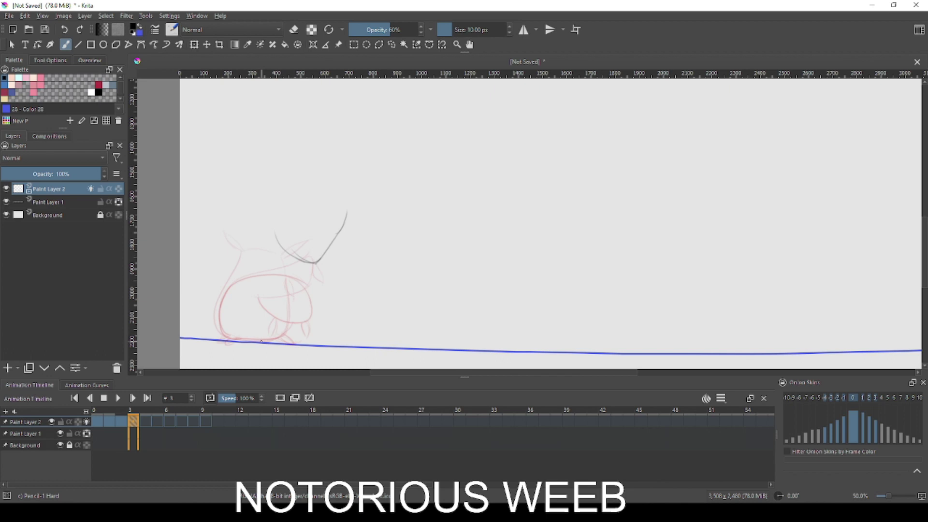
mouse_move(266, 230)
mouse_down()
mouse_move(281, 243)
mouse_move(333, 209)
mouse_move(273, 233)
mouse_move(329, 178)
mouse_move(308, 180)
mouse_move(358, 176)
mouse_move(346, 213)
mouse_move(327, 218)
mouse_up()
- Nudge the frame 3 leap sketch up and right with the Move tool
click(207, 44)
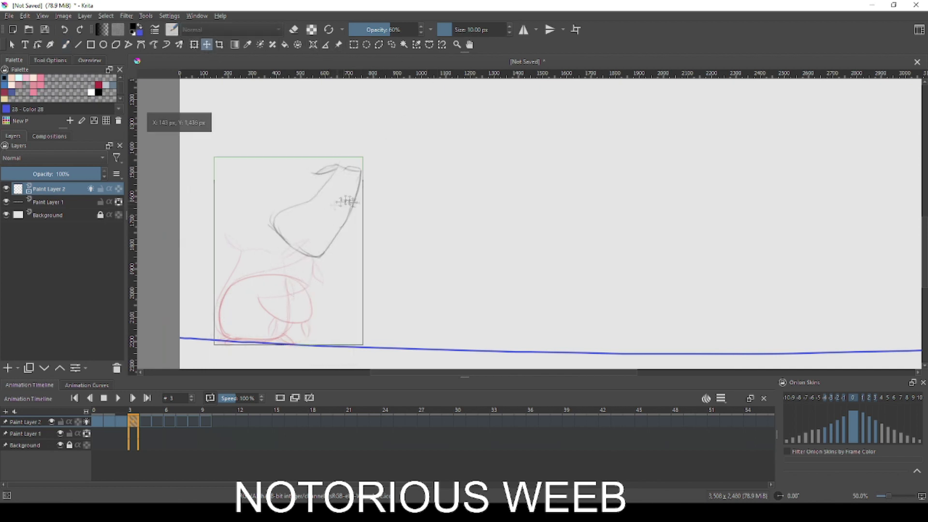
scroll(362, 207, up, 3)
key(period)
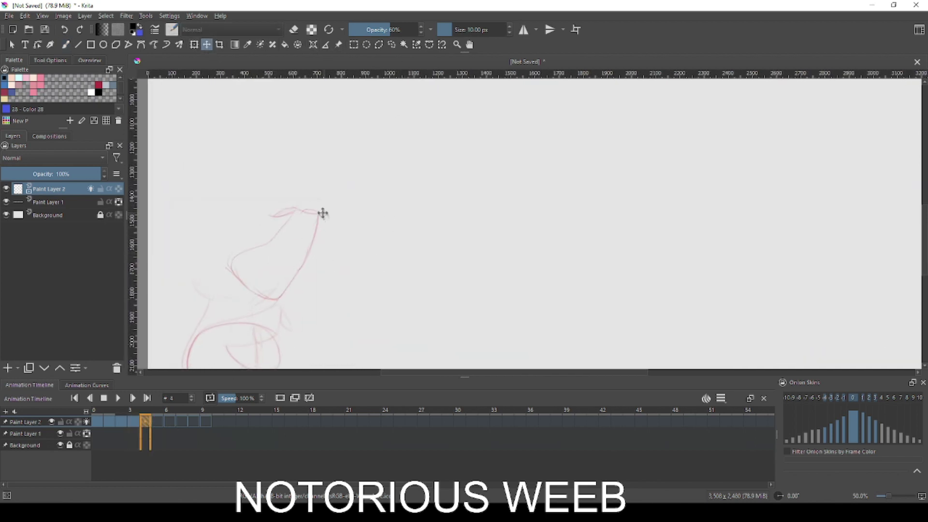
key(b)
- Sketch the creature's head higher up on frame 4, comparing against frame 3
mouse_move(353, 203)
mouse_down()
mouse_move(391, 186)
mouse_move(331, 211)
mouse_up()
key(ctrl+z)
key(comma)
drag(232, 269, 217, 272)
key(period)
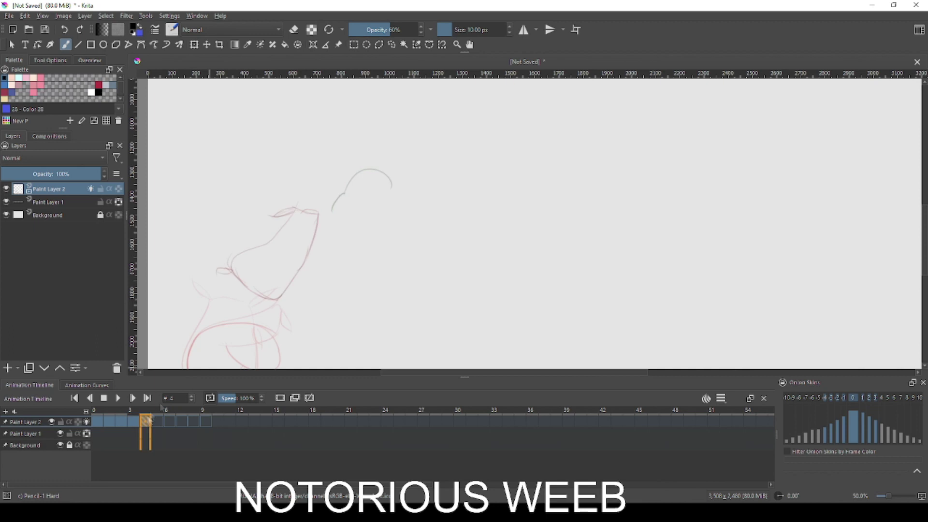
key(comma)
key(period)
mouse_move(346, 195)
mouse_down()
mouse_move(332, 210)
mouse_move(392, 190)
mouse_move(391, 199)
mouse_up()
drag(377, 160, 392, 179)
- Erase the stray loop at the head's left end and add a small hooked stroke
scroll(352, 189, up, 3)
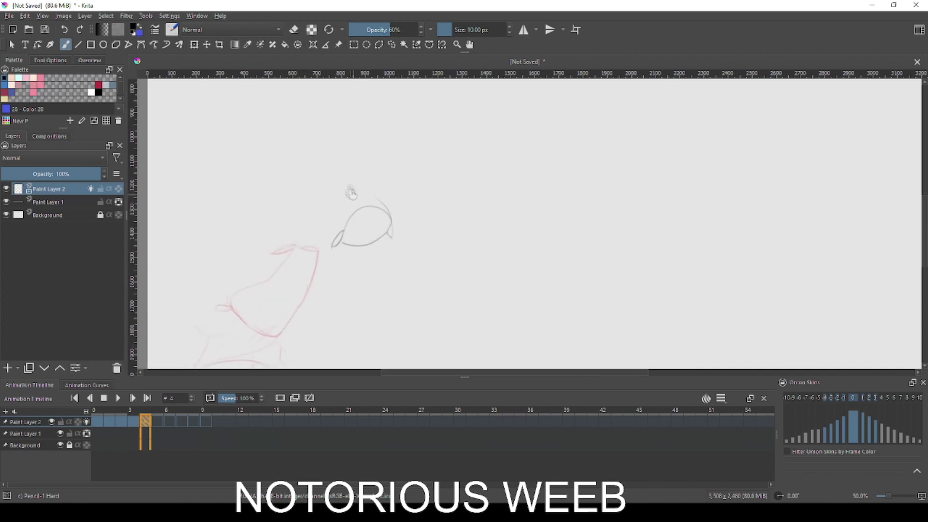
key(e)
right_click(330, 240)
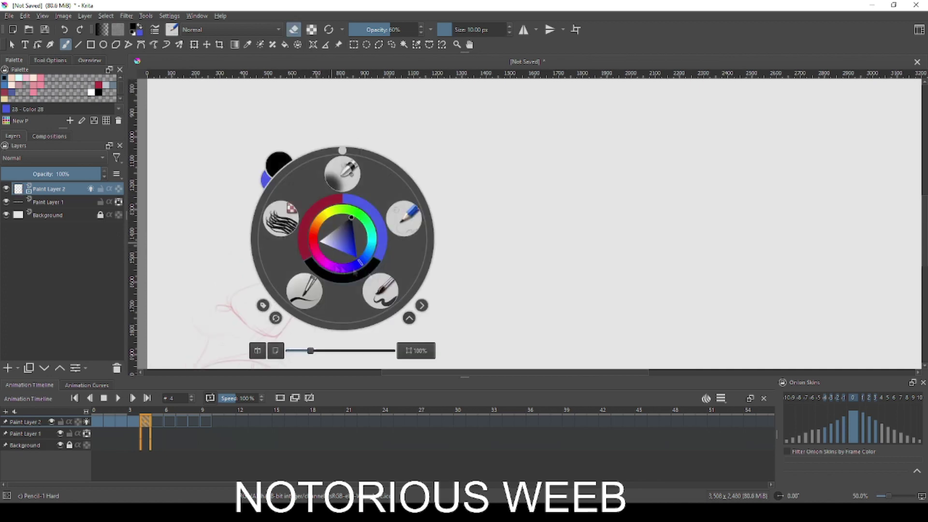
mouse_move(333, 237)
mouse_down()
mouse_move(341, 249)
mouse_move(329, 241)
mouse_up()
key(e)
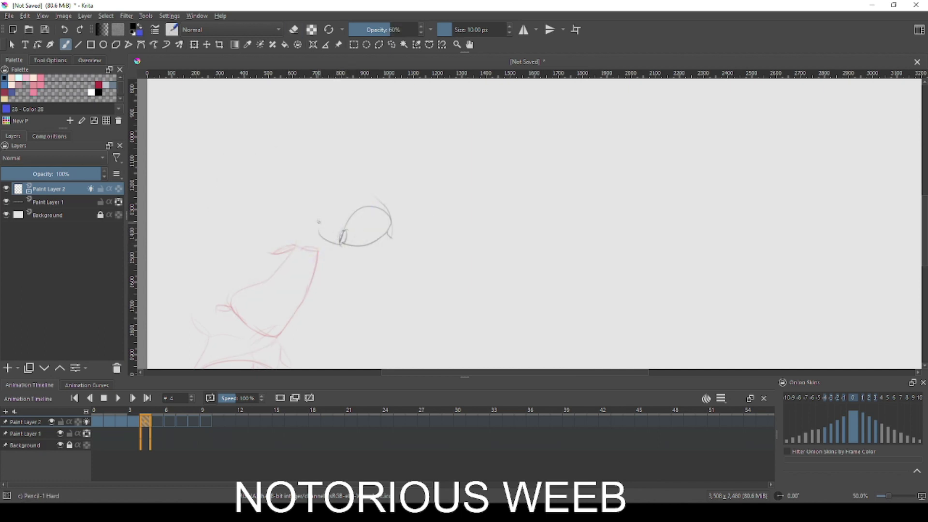
mouse_move(321, 187)
mouse_down()
mouse_move(324, 237)
mouse_move(352, 169)
mouse_move(371, 192)
mouse_move(368, 210)
mouse_up()
key(ctrl+z)
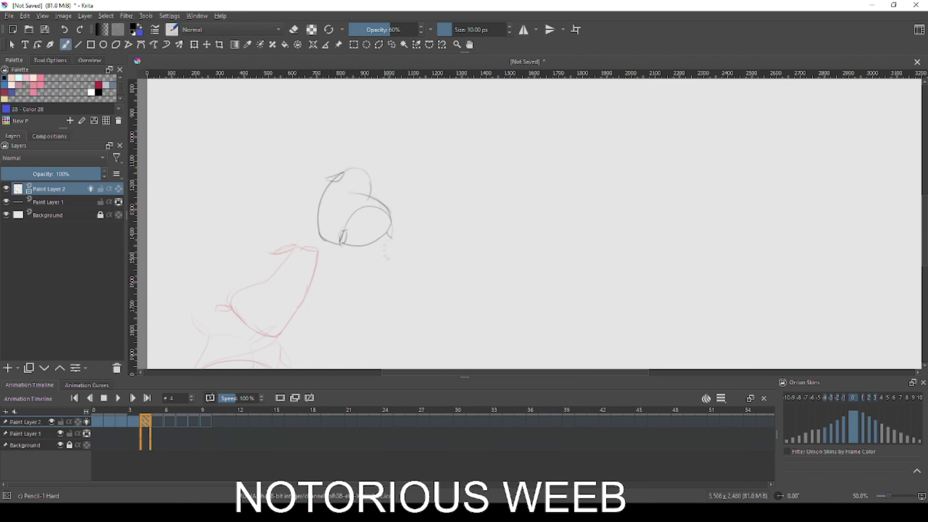
key(Right)
- Sketch the creature's body on frame 5 with an arc, base stroke and closed top
scroll(377, 338, up, 2)
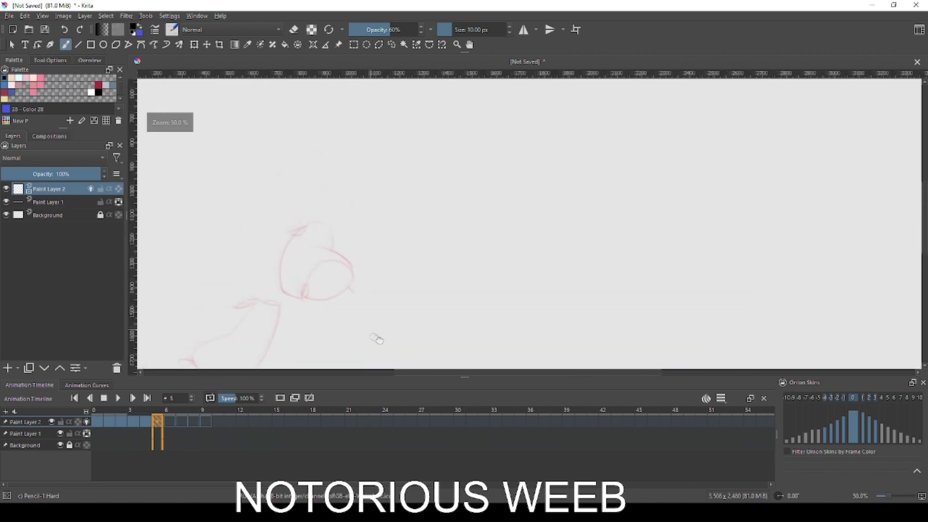
mouse_move(377, 339)
mouse_down()
mouse_move(327, 270)
mouse_move(387, 283)
mouse_up()
key(ctrl+z)
drag(342, 261, 395, 283)
key(ctrl+z)
mouse_move(335, 295)
mouse_down()
mouse_move(359, 293)
mouse_move(296, 221)
mouse_up()
mouse_move(333, 249)
mouse_down()
mouse_move(335, 218)
mouse_move(384, 284)
mouse_move(354, 293)
mouse_move(381, 287)
mouse_up()
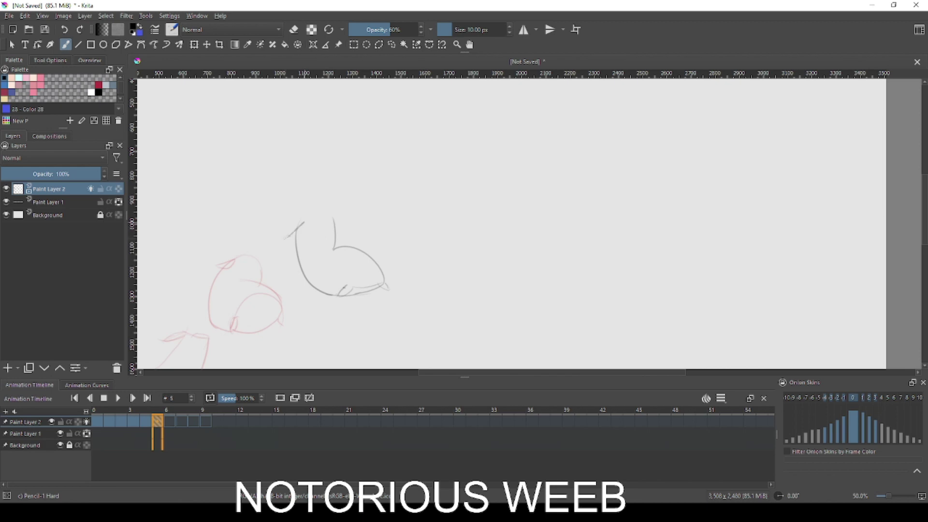
drag(298, 222, 336, 218)
scroll(406, 202, down, 2)
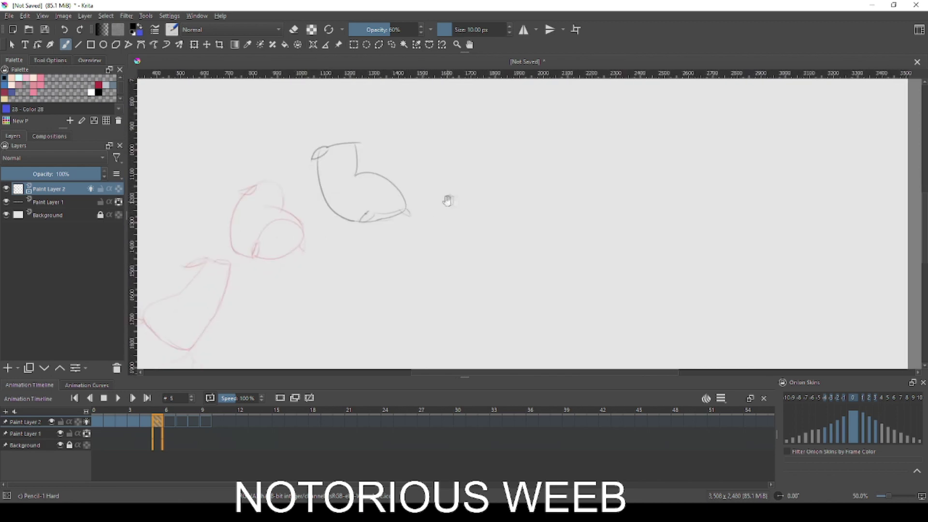
- Draw the stretched mid-leap pose on frame 6 with body, head, ear and snout
key(Right)
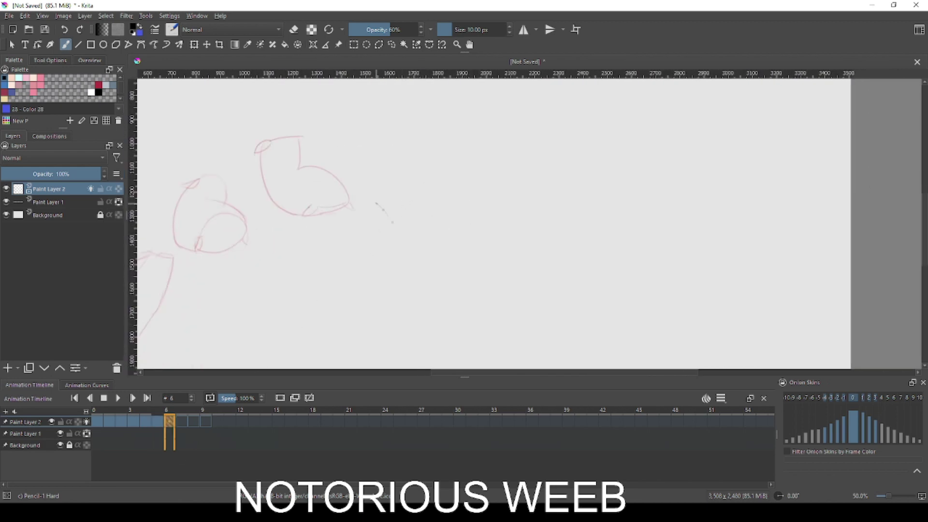
drag(377, 209, 402, 239)
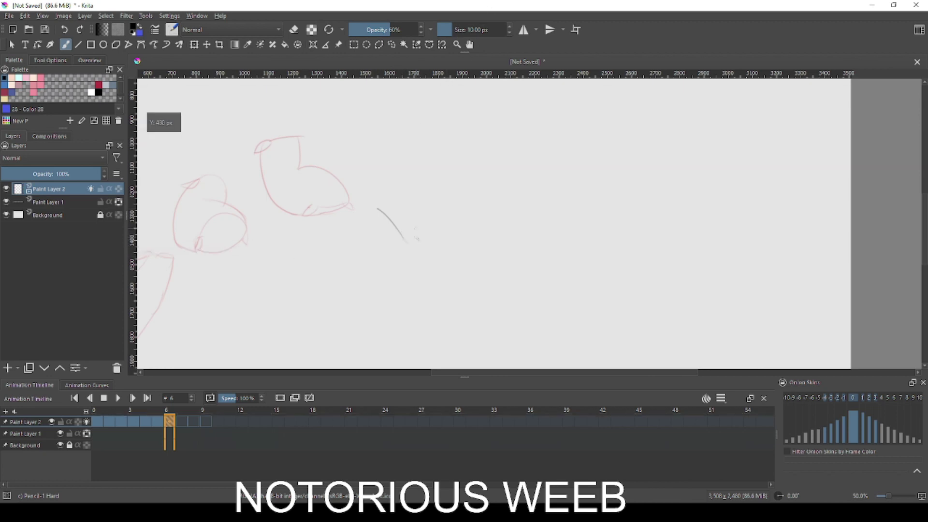
mouse_move(405, 242)
mouse_down()
mouse_move(459, 246)
mouse_move(423, 251)
mouse_up()
key(ctrl+z)
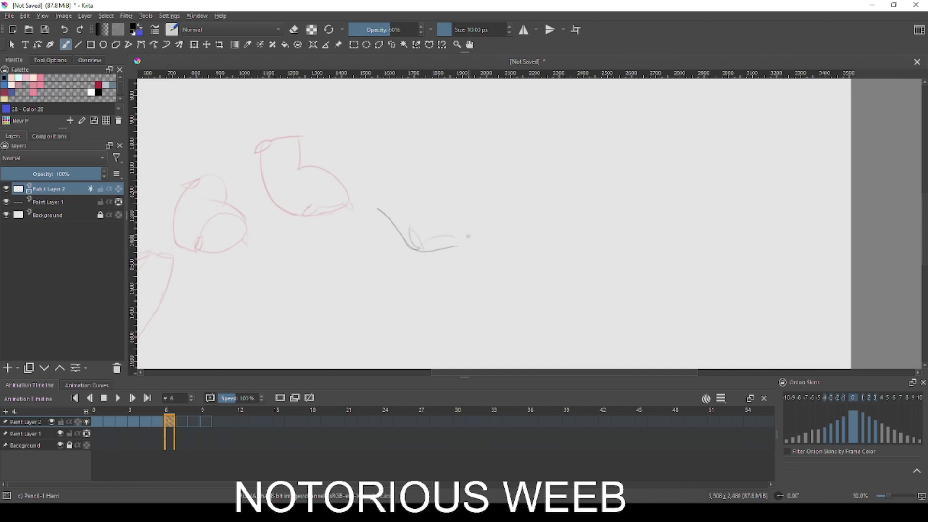
mouse_move(461, 213)
mouse_down()
mouse_move(457, 239)
mouse_move(438, 205)
mouse_move(366, 185)
mouse_move(393, 227)
mouse_up()
drag(392, 166, 405, 180)
drag(457, 235, 461, 220)
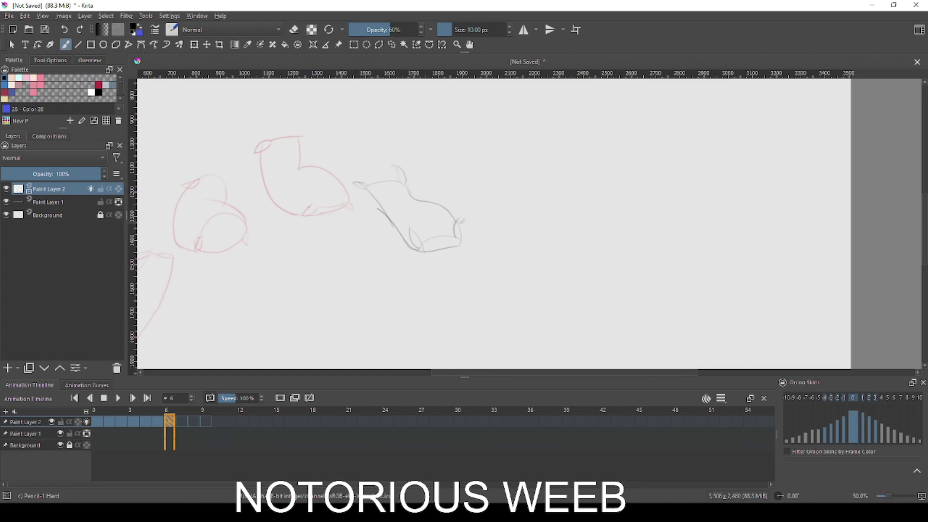
scroll(473, 239, down, 3)
- Move to frame 7 and clear the horizontal guide from the view
key(period)
mouse_move(502, 74)
mouse_down()
mouse_move(507, 163)
mouse_move(549, 240)
mouse_up()
mouse_move(491, 198)
mouse_down()
mouse_move(452, 209)
mouse_move(461, 199)
mouse_move(450, 270)
mouse_move(431, 221)
mouse_move(434, 251)
mouse_up()
- Draw the creature diving down on frame 7, with back, sides and two hooves
key(ctrl+z)
drag(413, 192, 429, 250)
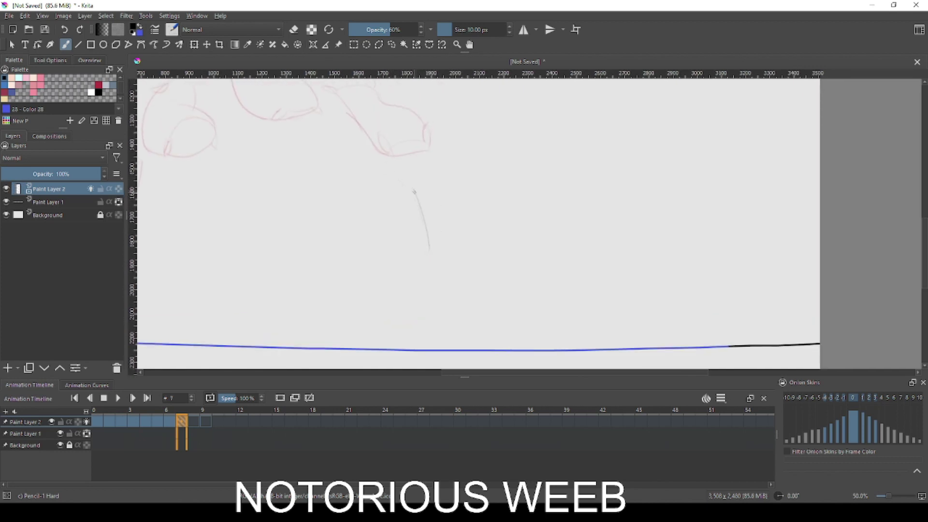
mouse_move(438, 180)
mouse_down()
mouse_move(457, 224)
mouse_move(431, 281)
mouse_up()
mouse_move(427, 242)
mouse_down()
mouse_move(427, 272)
mouse_move(439, 282)
mouse_up()
drag(477, 251, 480, 279)
mouse_move(425, 165)
mouse_down()
mouse_move(450, 234)
mouse_move(417, 127)
mouse_up()
- Draw the creature squashed into an oval on the blue ground line on frame 8
click(194, 421)
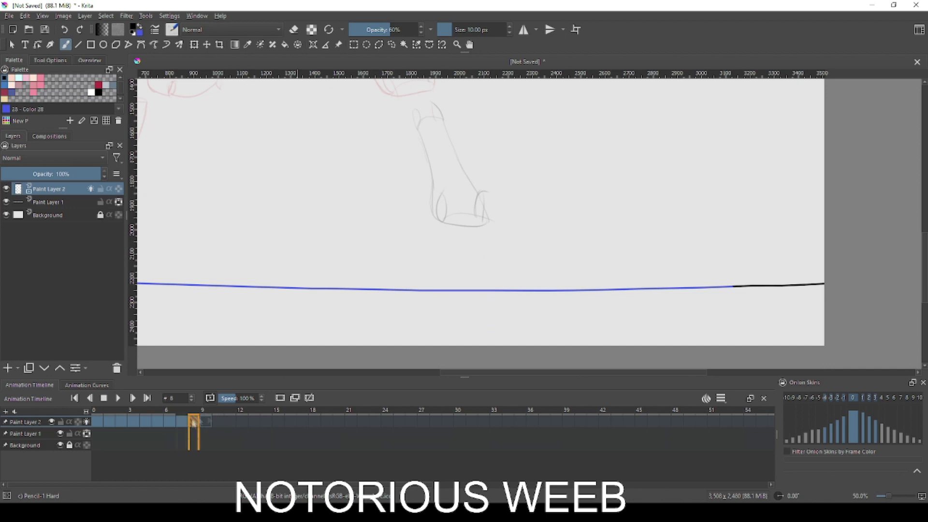
drag(521, 251, 449, 276)
drag(367, 271, 435, 271)
drag(360, 292, 367, 280)
key(ctrl+z)
key(ctrl+z)
key(ctrl+z)
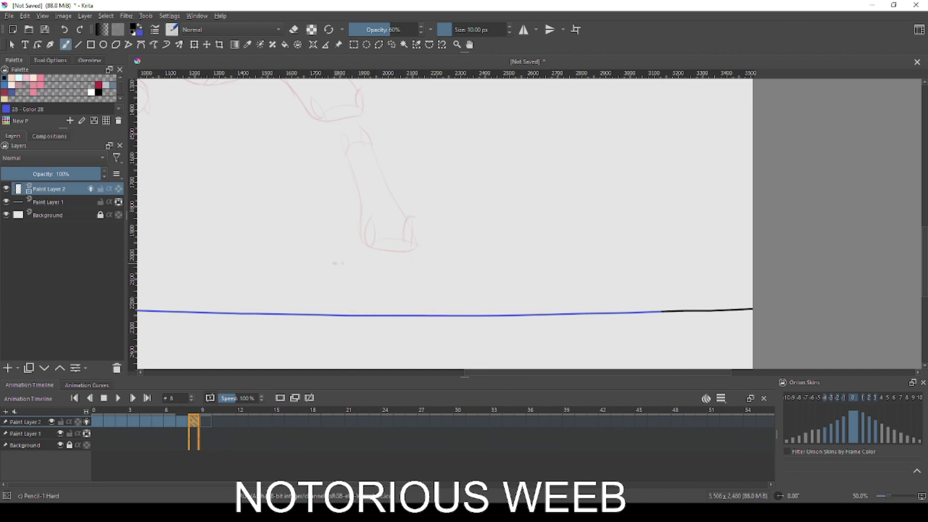
drag(373, 315, 430, 278)
drag(338, 285, 371, 269)
drag(436, 286, 414, 282)
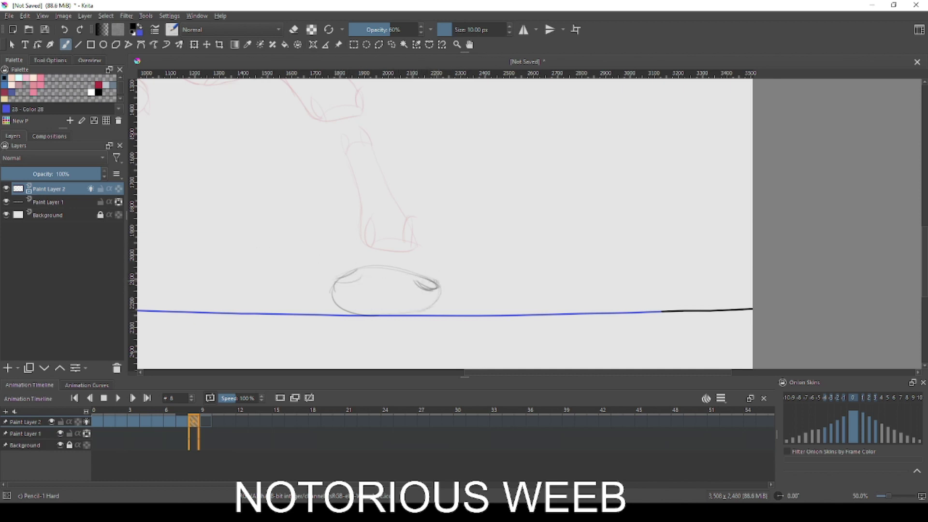
drag(445, 314, 418, 314)
drag(482, 264, 467, 266)
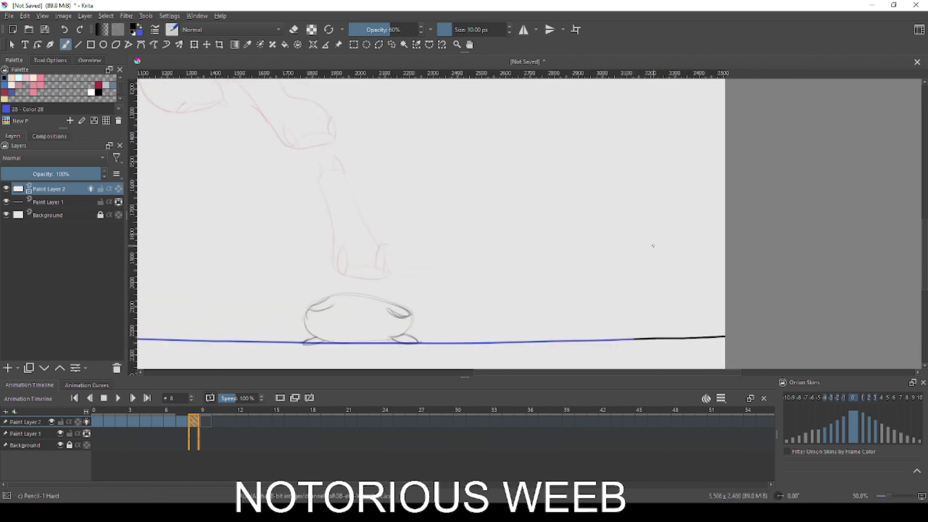
- Start frame 9, then zoom out and play the animation to check the motion
click(208, 423)
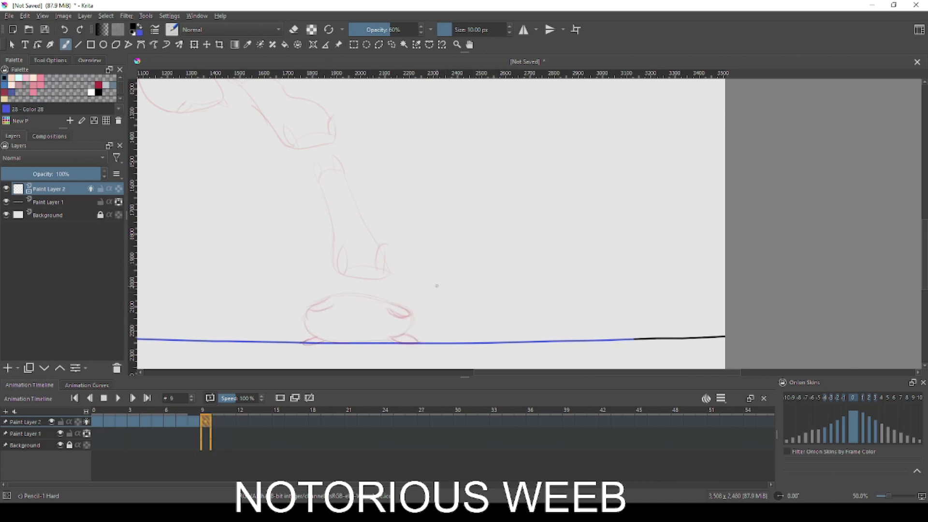
drag(440, 262, 446, 294)
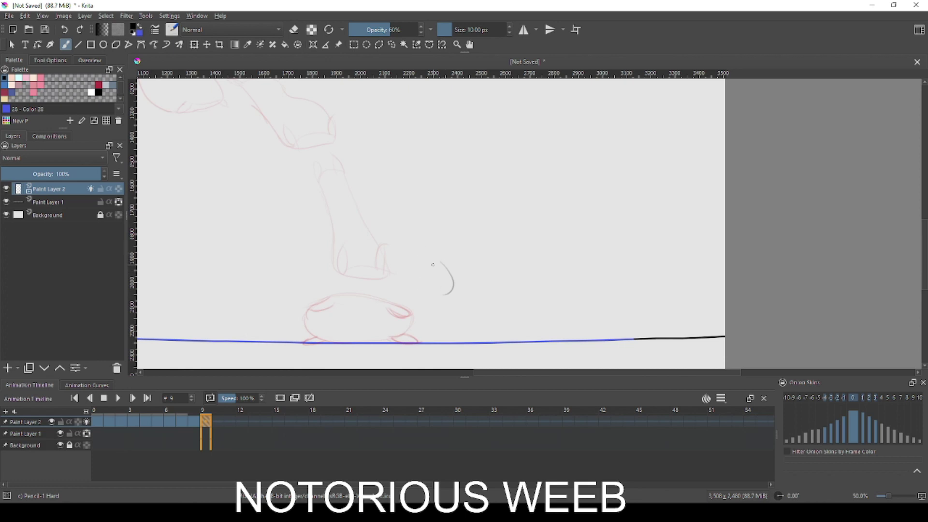
key(ctrl+z)
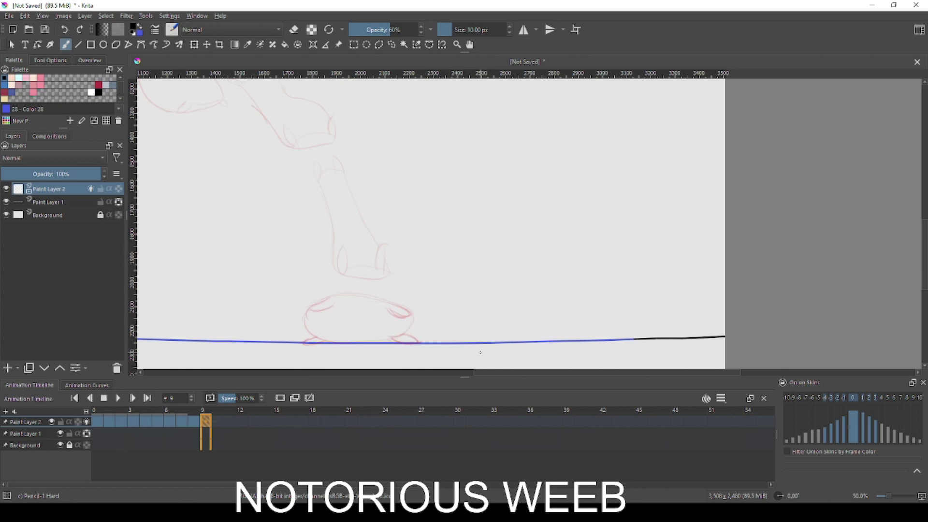
key(minus)
key(space)
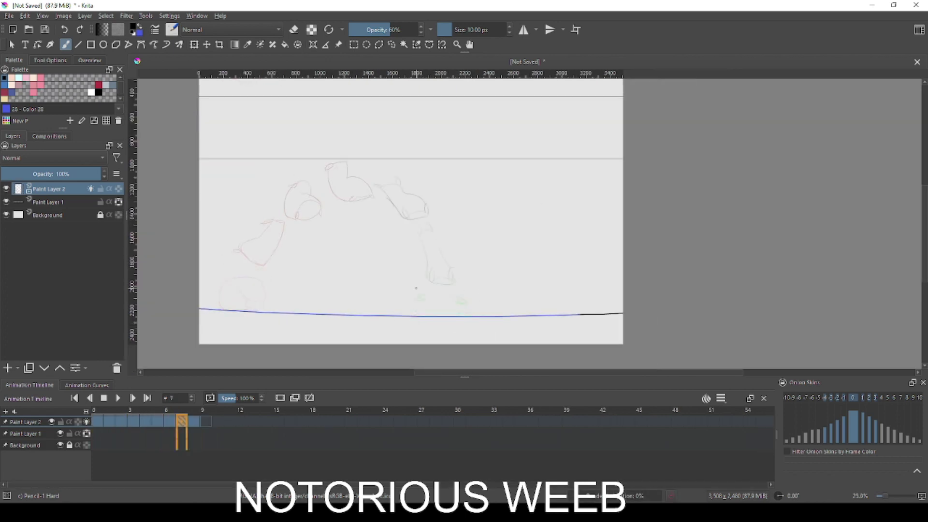
scroll(416, 288, up, 3)
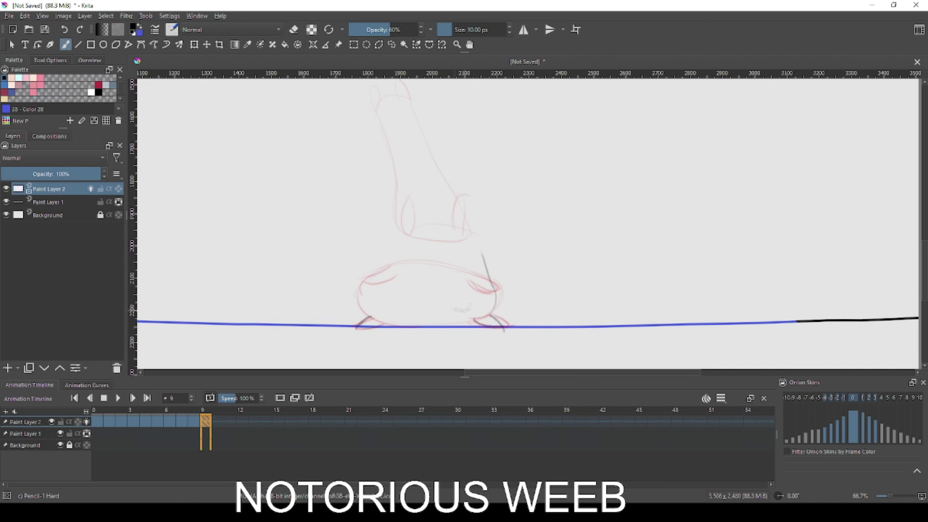
scroll(480, 301, down, 1)
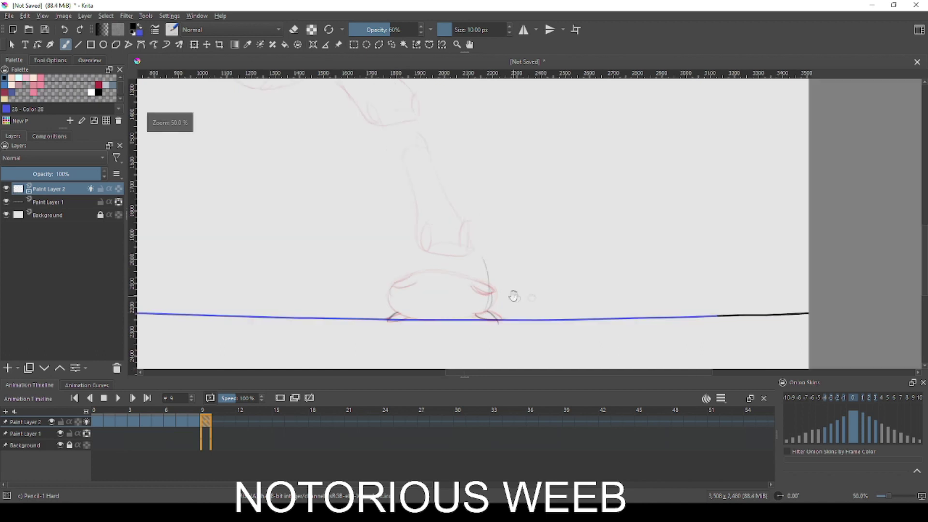
- Select frames 0 through 9 on the timeline, then move on to frame 10
click(97, 422)
drag(203, 421, 100, 420)
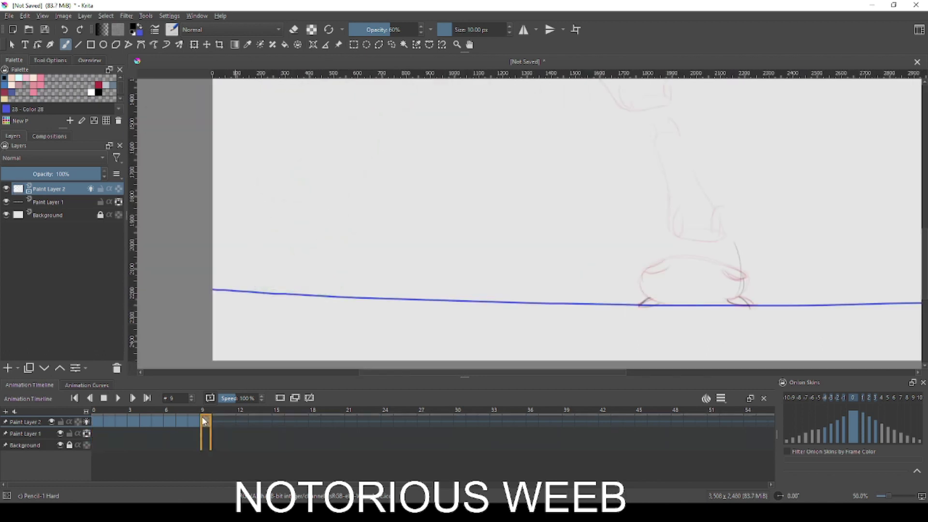
click(205, 421)
drag(471, 372, 615, 344)
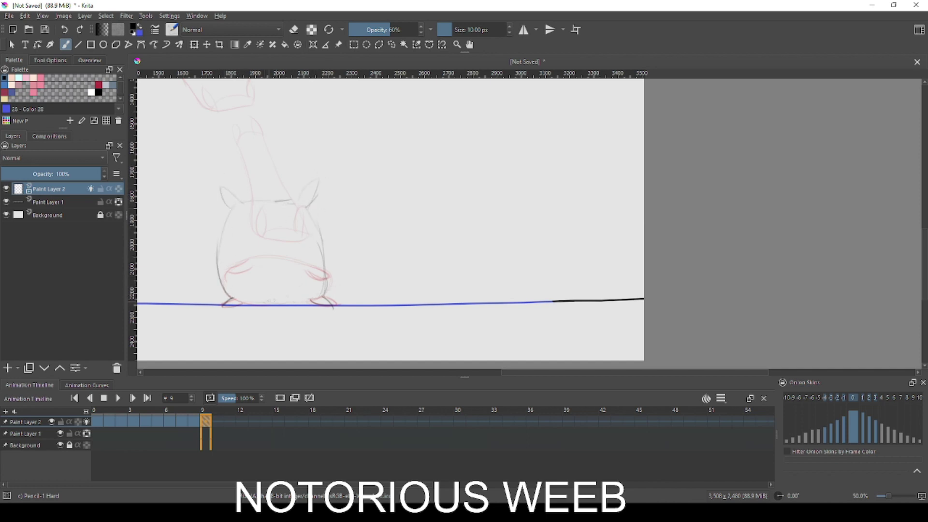
click(221, 421)
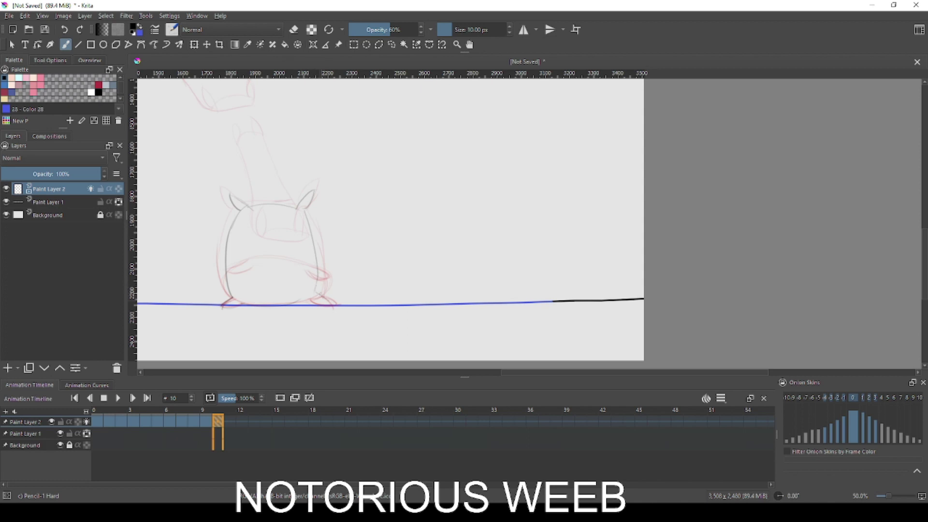
- Insert a new frame after frame 10 from the timeline's right-click menu
scroll(318, 309, up, 1)
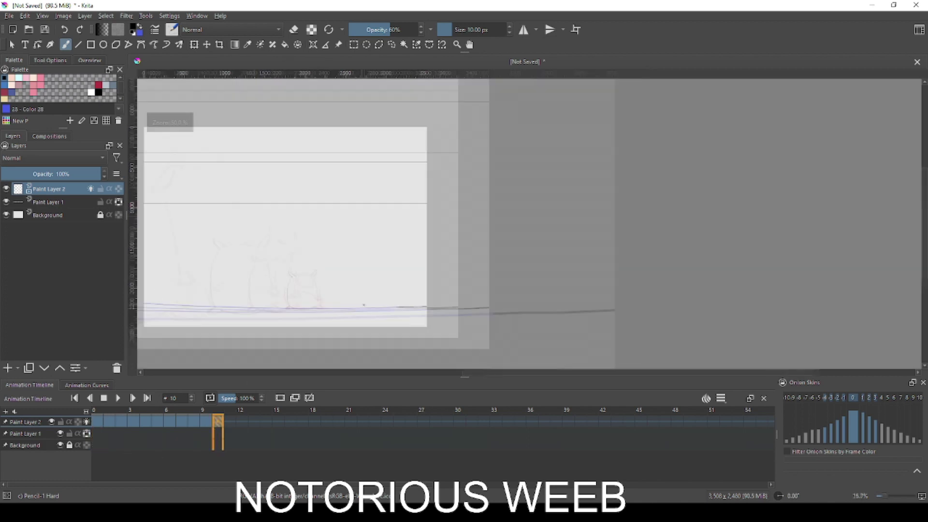
scroll(443, 271, down, 2)
right_click(96, 422)
click(229, 410)
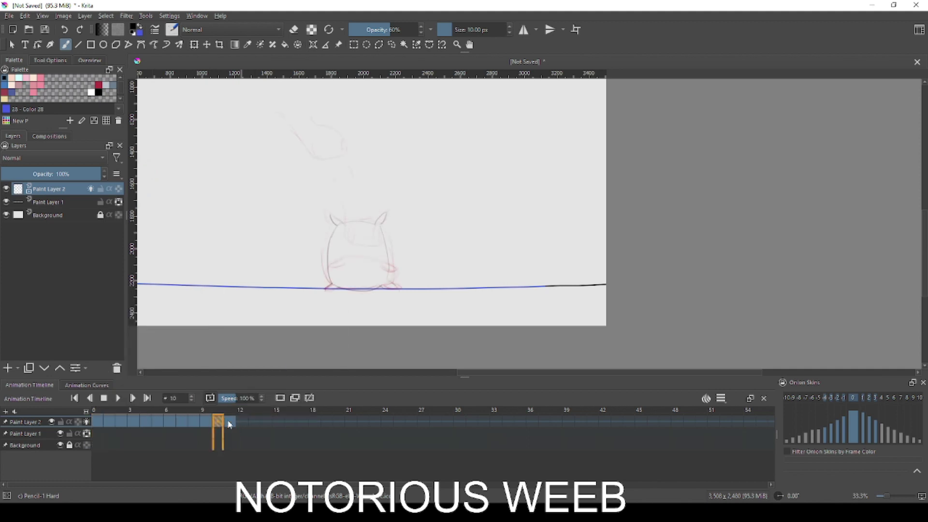
click(229, 422)
- Jump back to frame 0 to review the leap, then return to frame 10
scroll(373, 310, up, 1)
right_click(230, 425)
key(Escape)
click(96, 422)
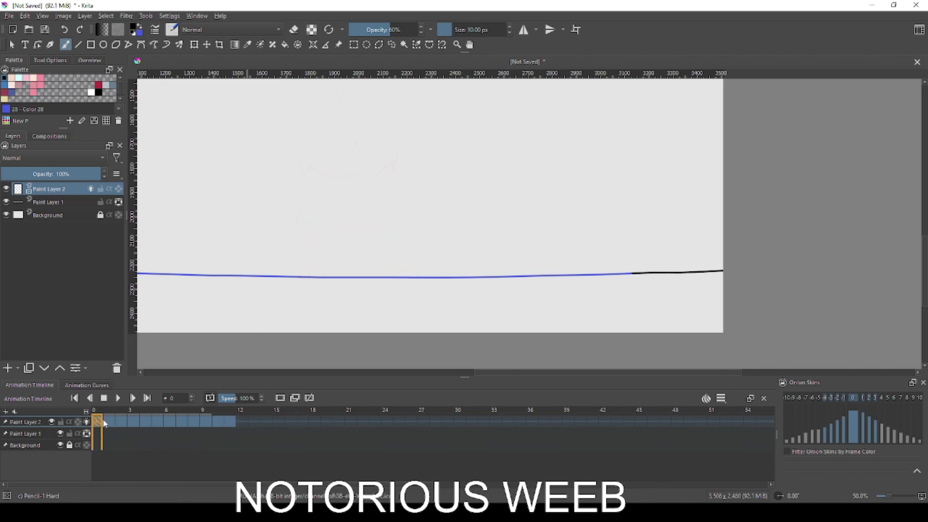
scroll(231, 356, down, 3)
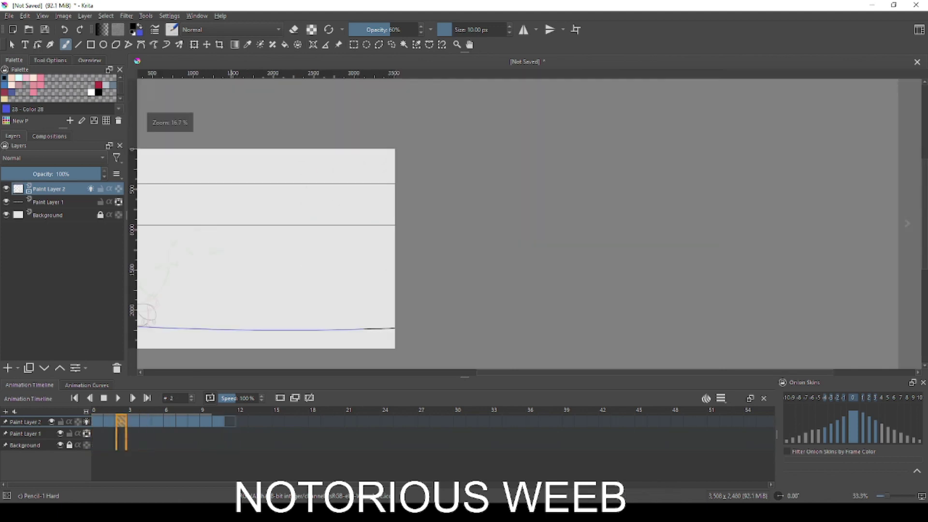
scroll(358, 333, up, 3)
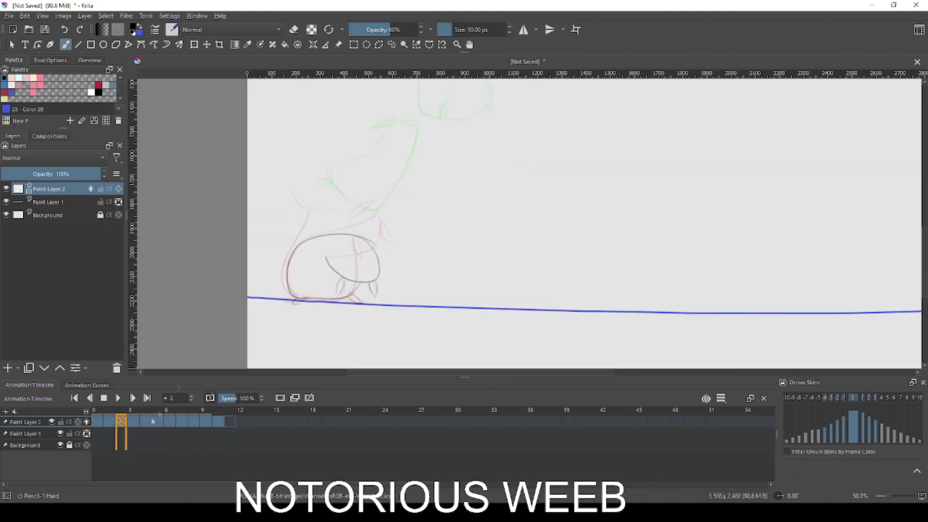
click(219, 421)
- Place the grey sketch on frame 10 and move it right onto the pink onion skin
right_click(219, 421)
click(251, 354)
click(206, 44)
mouse_move(353, 258)
mouse_down()
mouse_move(752, 266)
mouse_move(737, 259)
mouse_up()
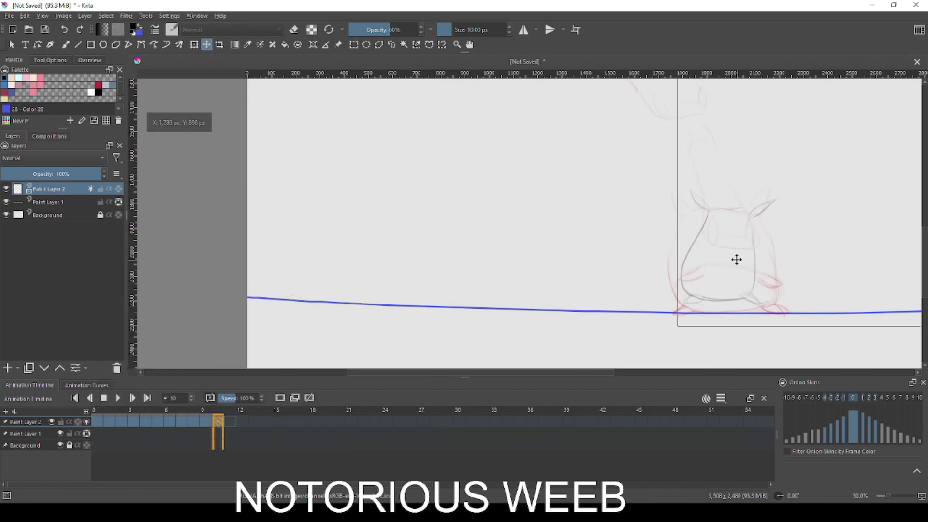
- Mirror the landing sketch horizontally, enlarge it over the onion skin, and play the animation
key(ctrl+t)
right_click(704, 233)
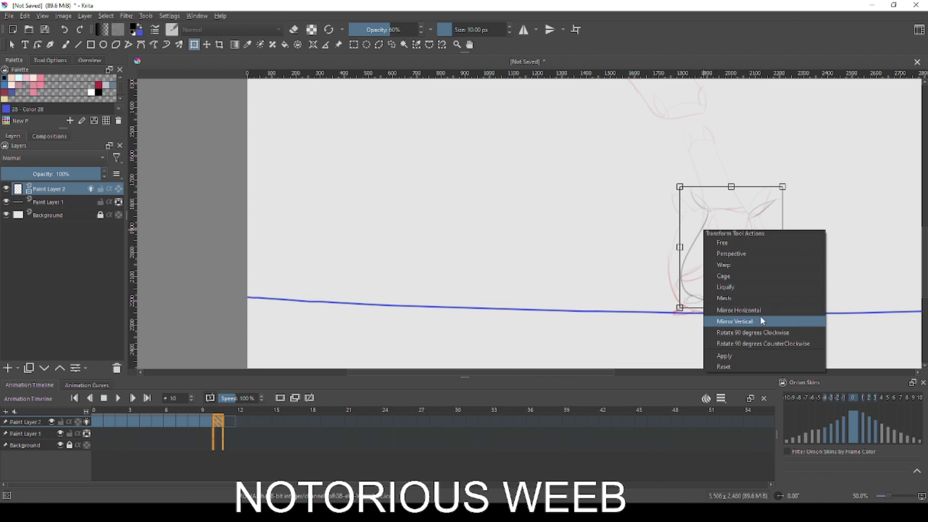
click(761, 312)
drag(762, 313, 771, 317)
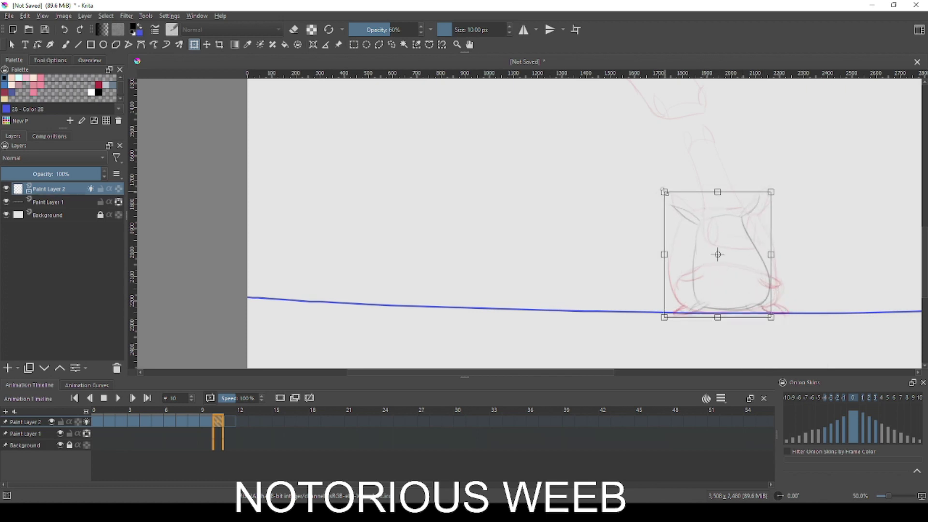
key(period)
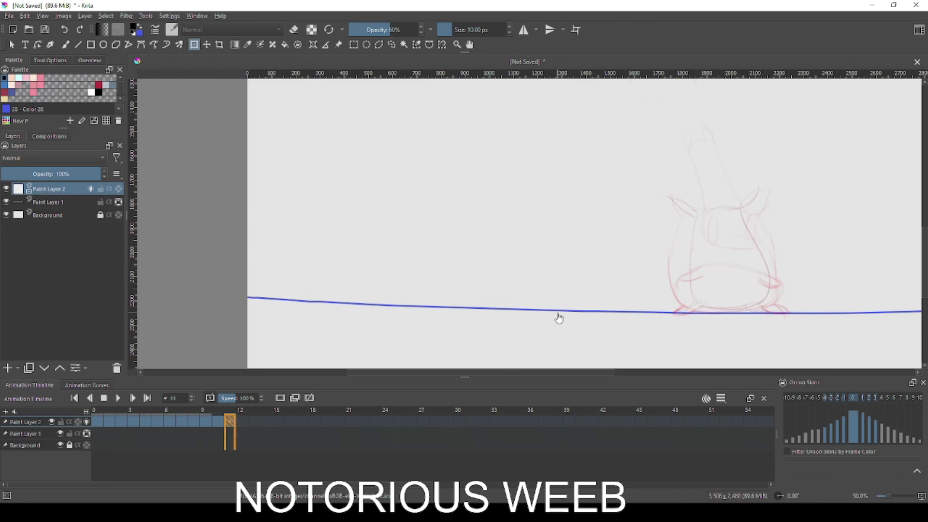
scroll(557, 316, down, 1)
key(space)
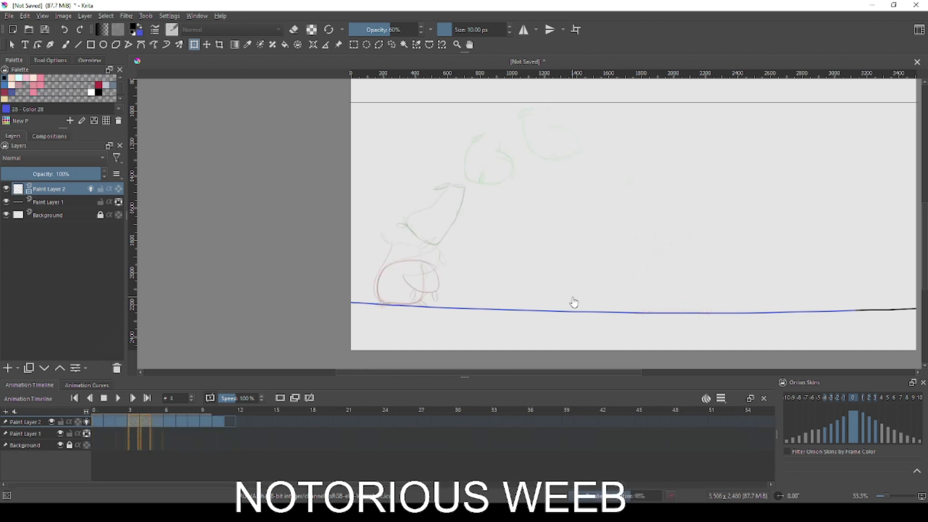
- Lower the playback rate from 24 to 11 fps and drag frames 0–10 later on the timeline
click(722, 398)
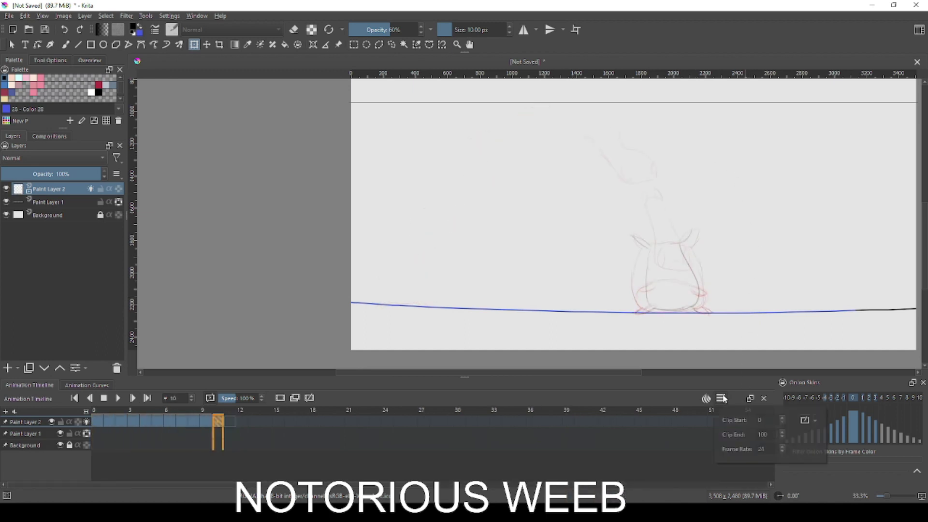
click(503, 400)
click(721, 398)
double_click(763, 449)
scroll(764, 450, down, 4)
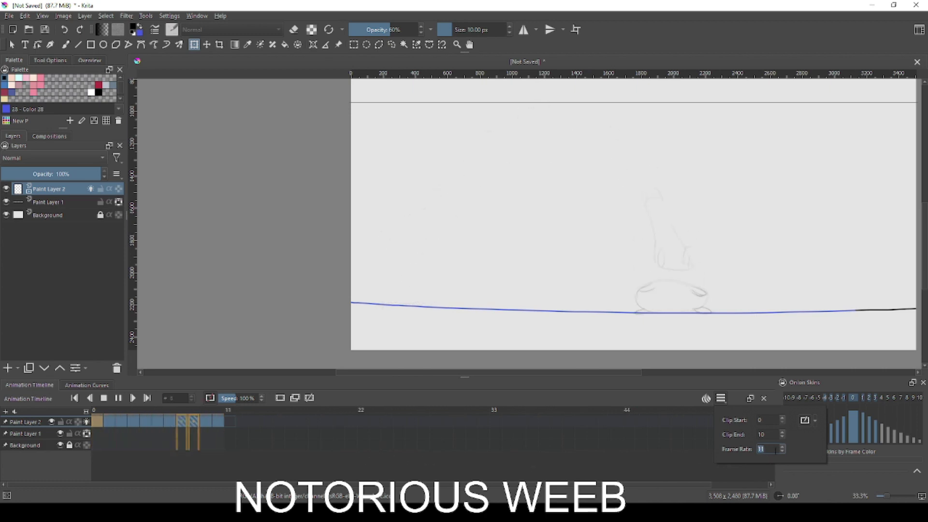
click(97, 421)
drag(98, 422, 122, 422)
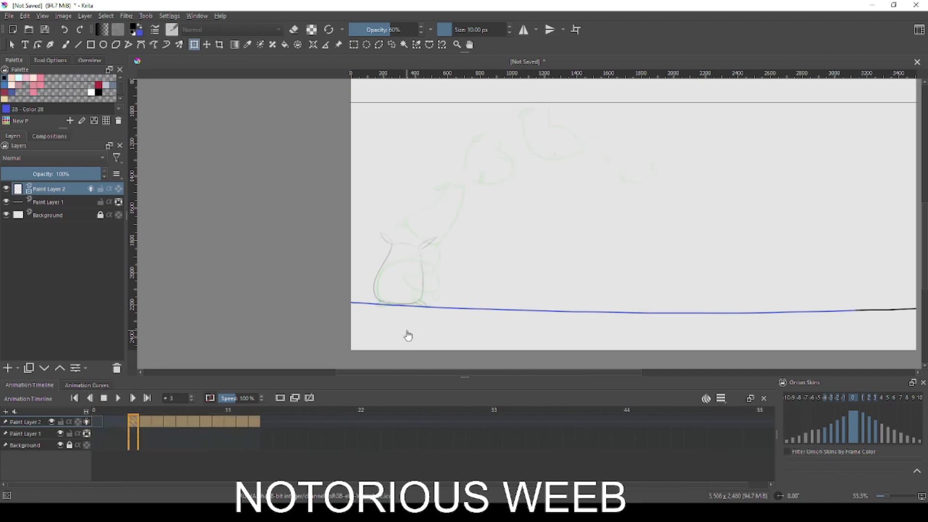
- Insert an extra hold frame at the current frame to lengthen the start
scroll(406, 334, up, 2)
key(Left)
key(Right)
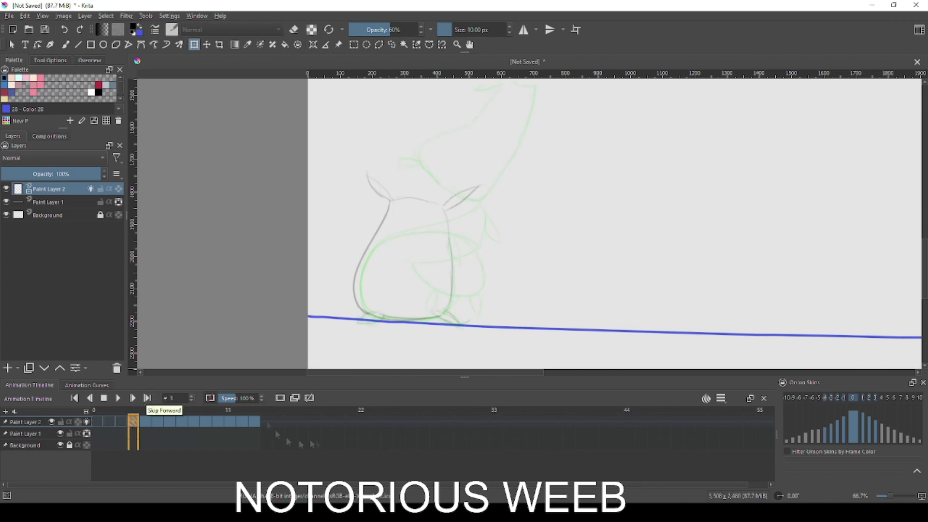
right_click(133, 422)
click(175, 338)
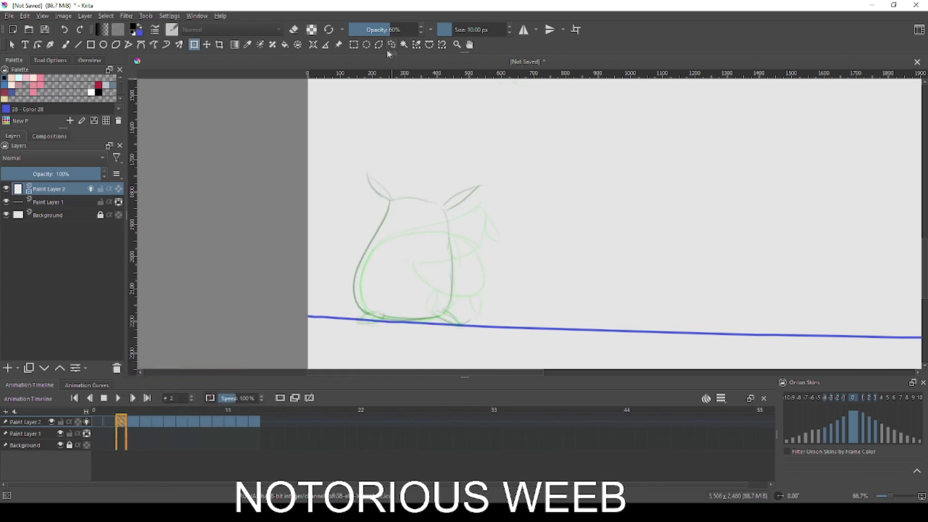
- Shift the current sketch slightly left, apply it, and return to the Pencil-1 Hard brush
drag(398, 236, 381, 238)
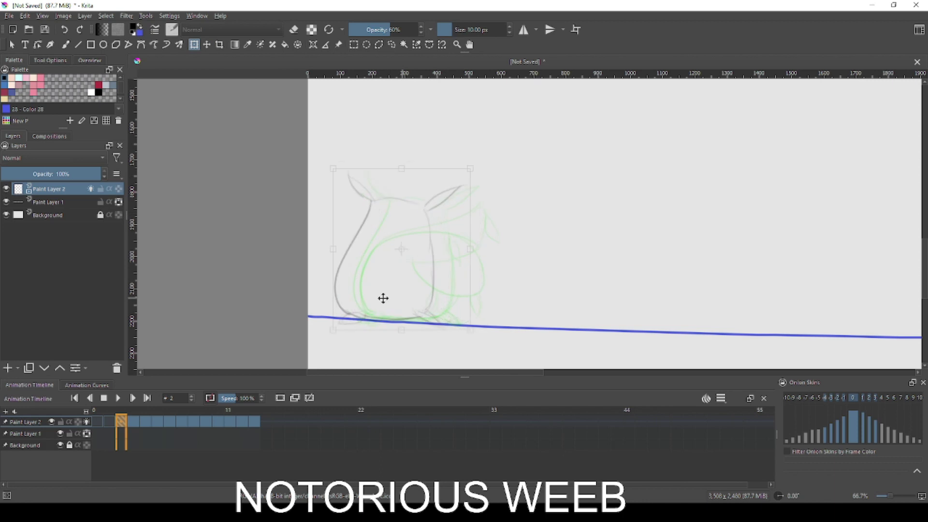
right_click(420, 311)
click(435, 433)
key(b)
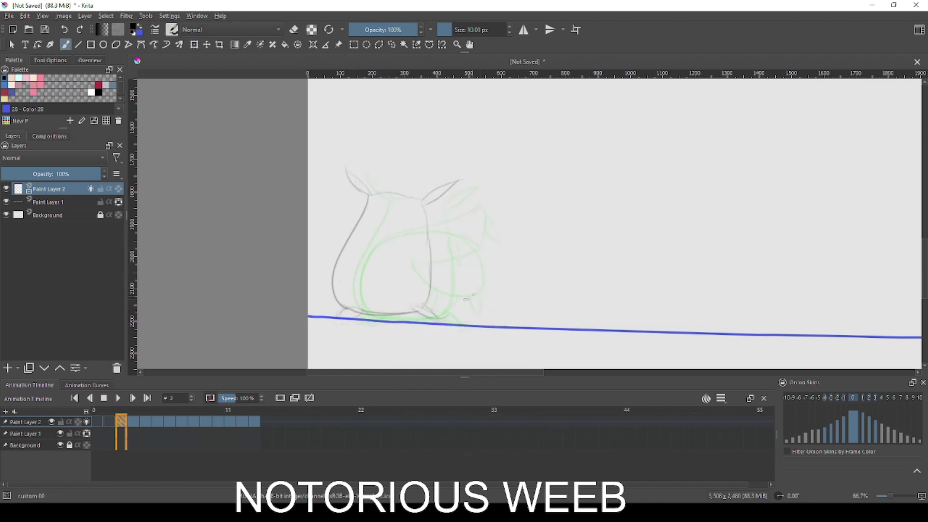
key(e)
right_click(455, 238)
click(519, 224)
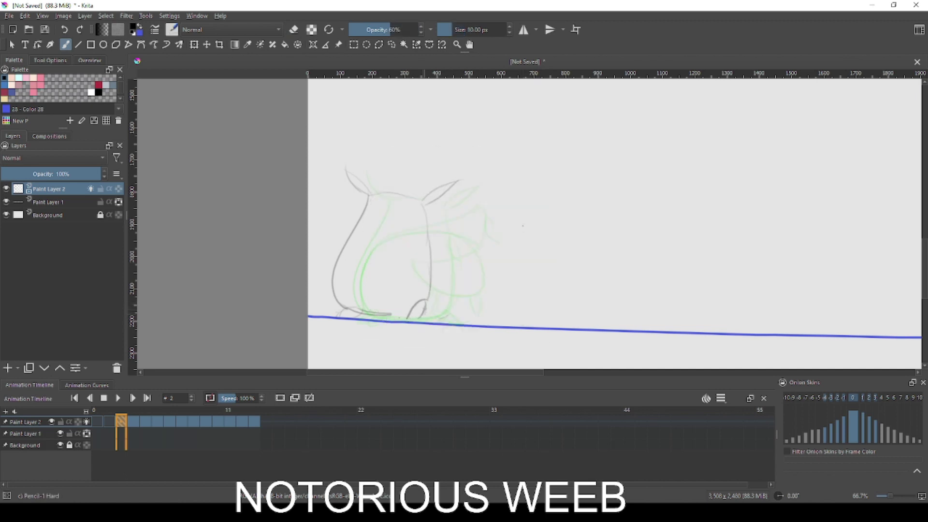
- Replace frame 1's drawing with the sitting sketch and move it about 100 px left
key(Delete)
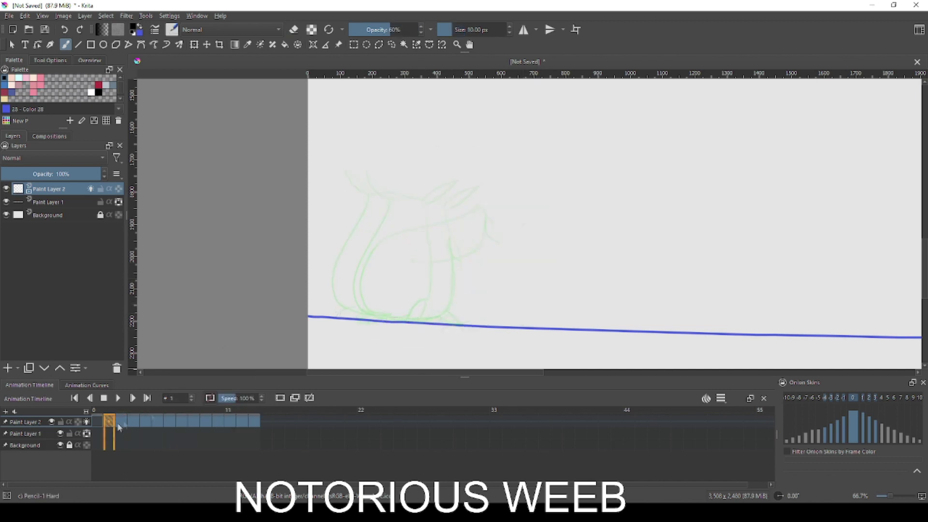
right_click(118, 426)
click(159, 349)
click(194, 44)
drag(444, 285, 398, 283)
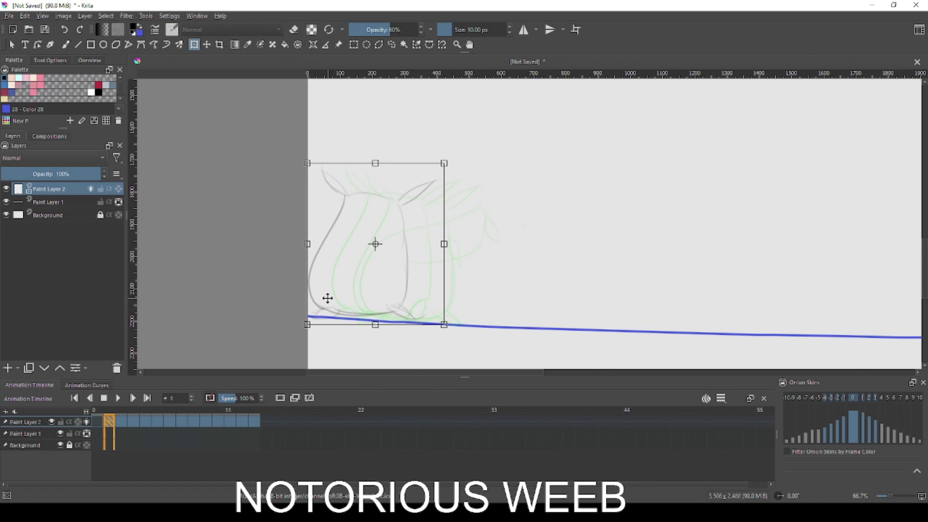
key(b)
- Reselect the Pencil-1 Hard brush and begin transforming the frame 0 sketch
key(e)
right_click(305, 333)
click(320, 309)
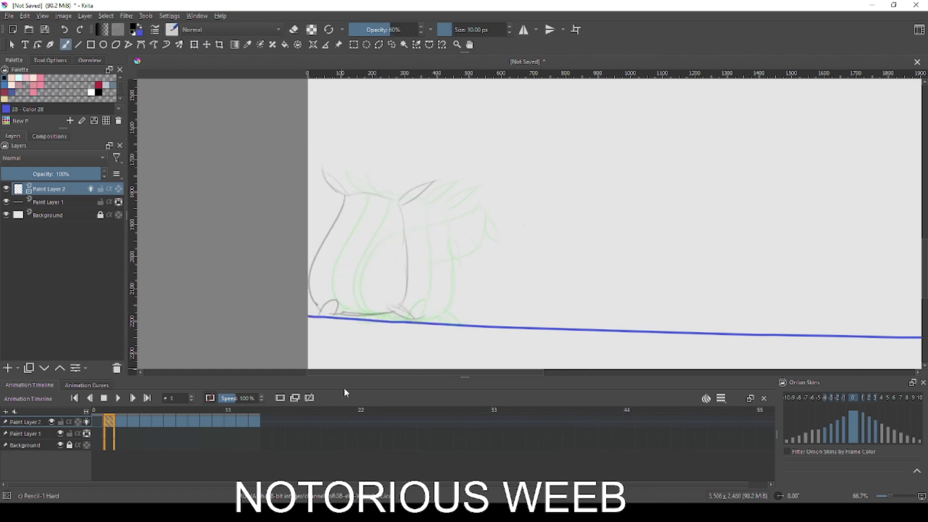
right_click(124, 422)
right_click(97, 421)
key(Escape)
key(ctrl+t)
- Jump to frame 13 and start the looping animation playback
scroll(361, 265, down, 2)
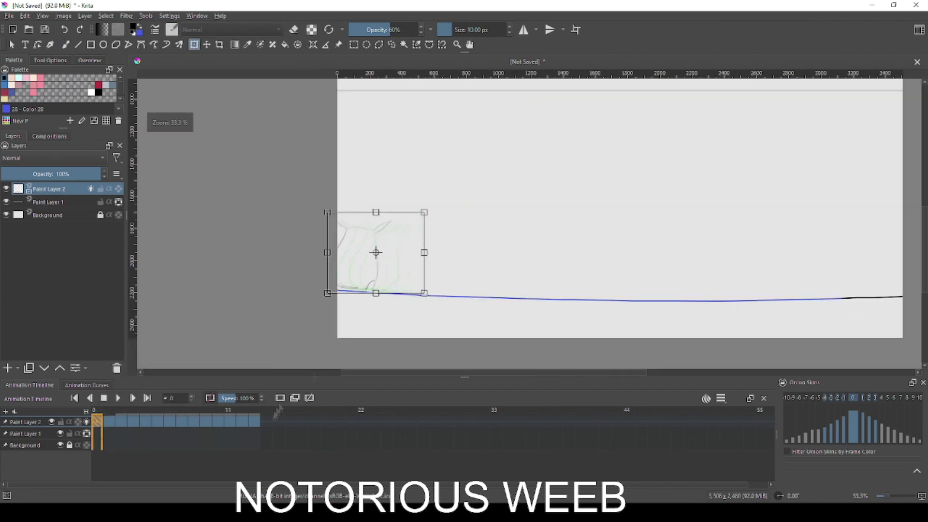
click(254, 422)
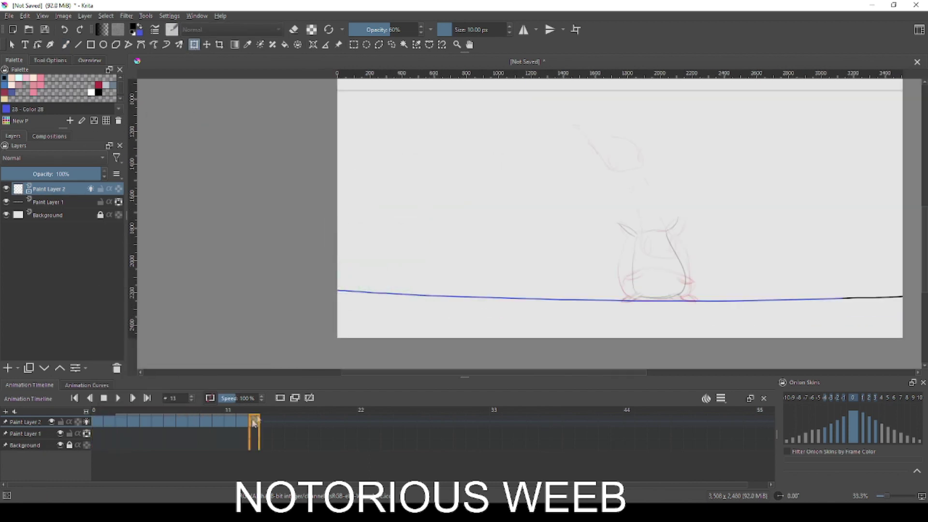
click(721, 399)
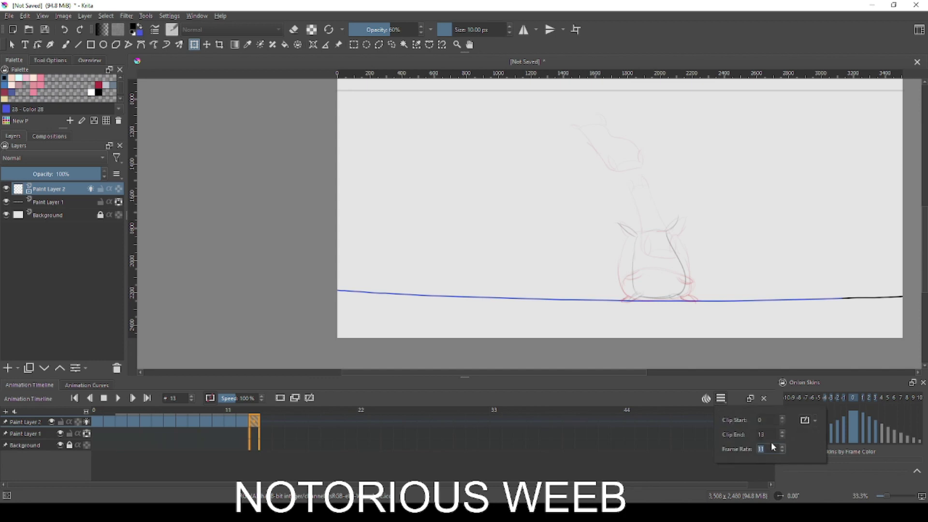
click(119, 399)
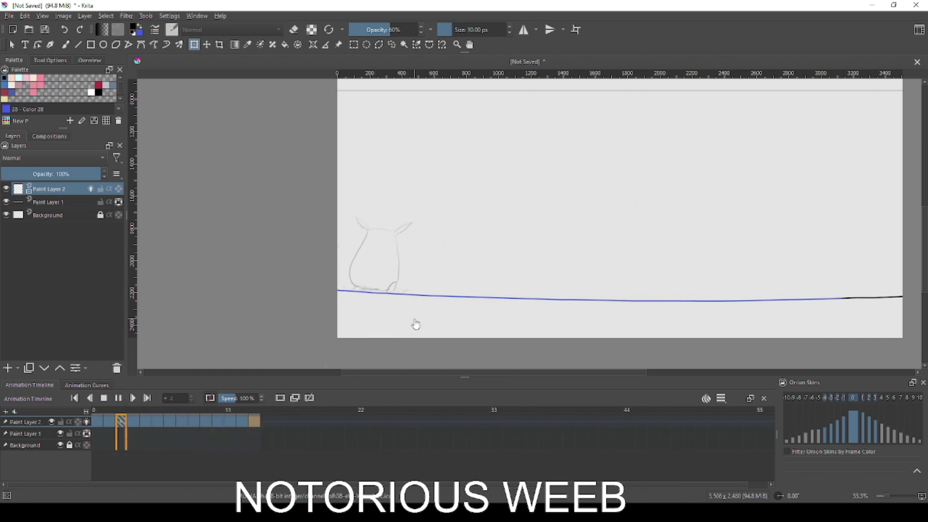
- Close the onion skins panel and raise the playback frame rate to 14
click(706, 398)
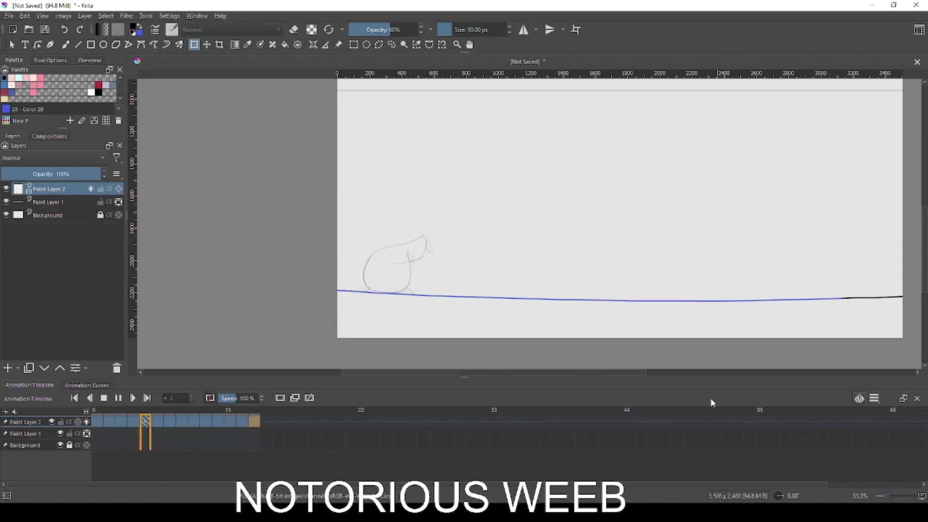
click(873, 399)
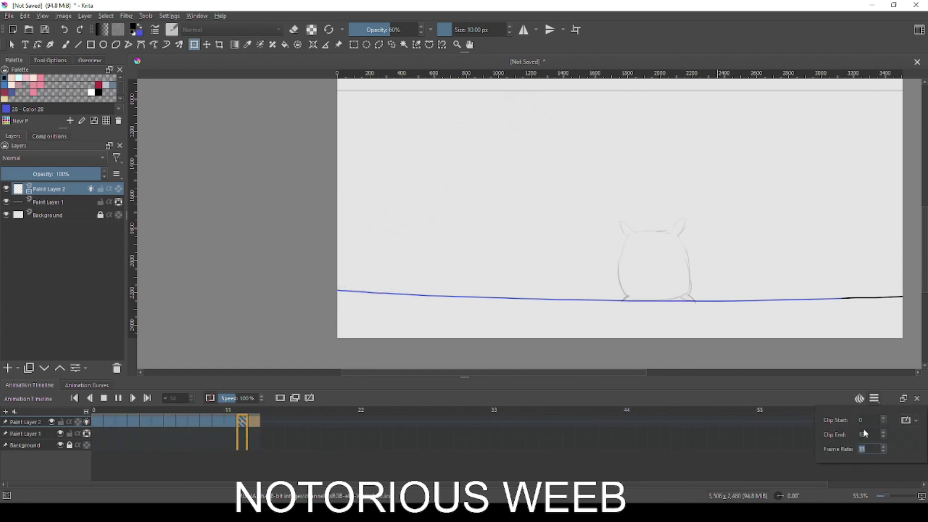
scroll(874, 450, up, 1)
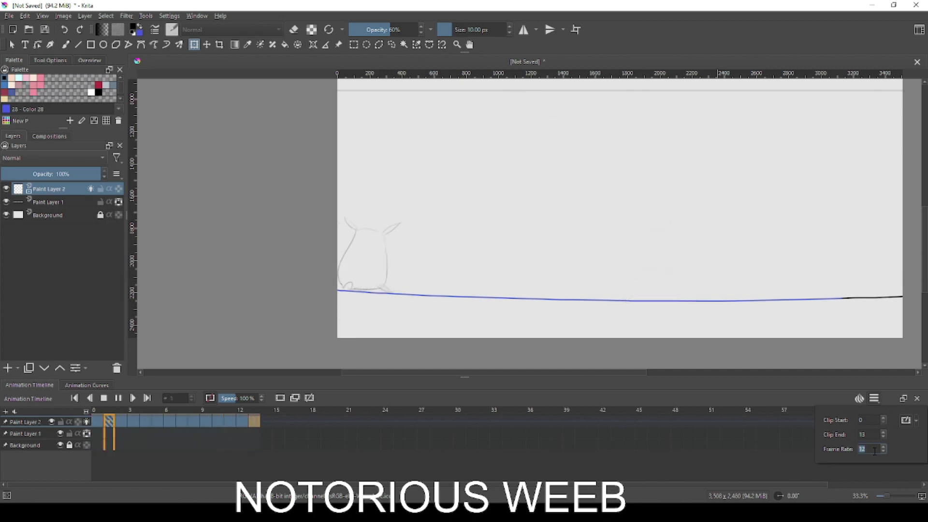
scroll(875, 450, up, 2)
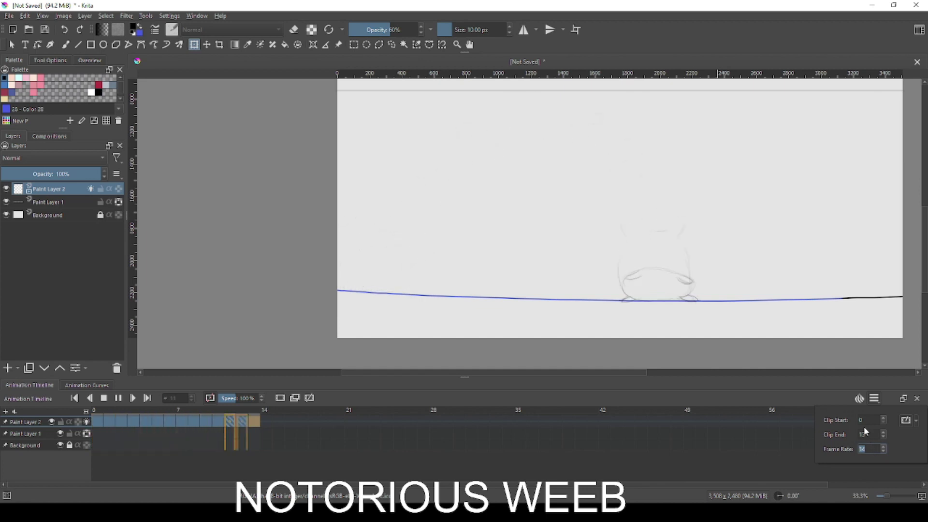
key(Escape)
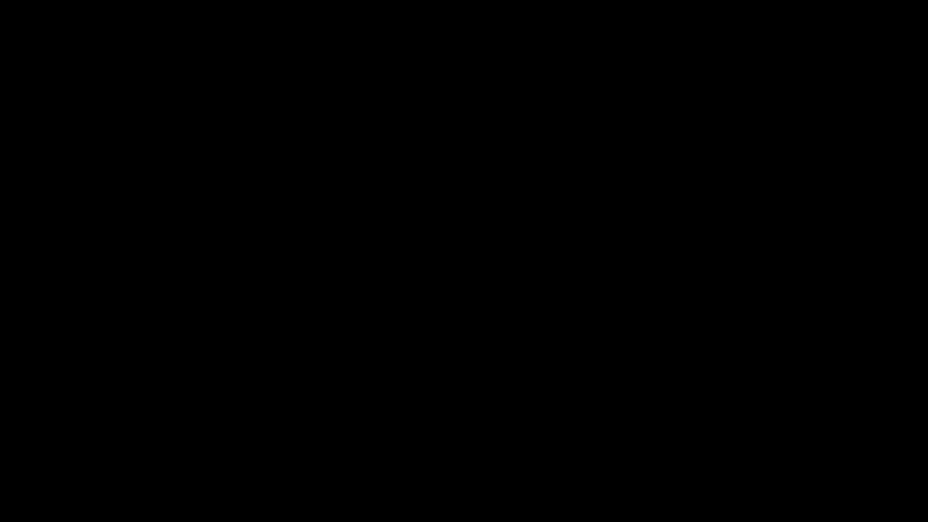